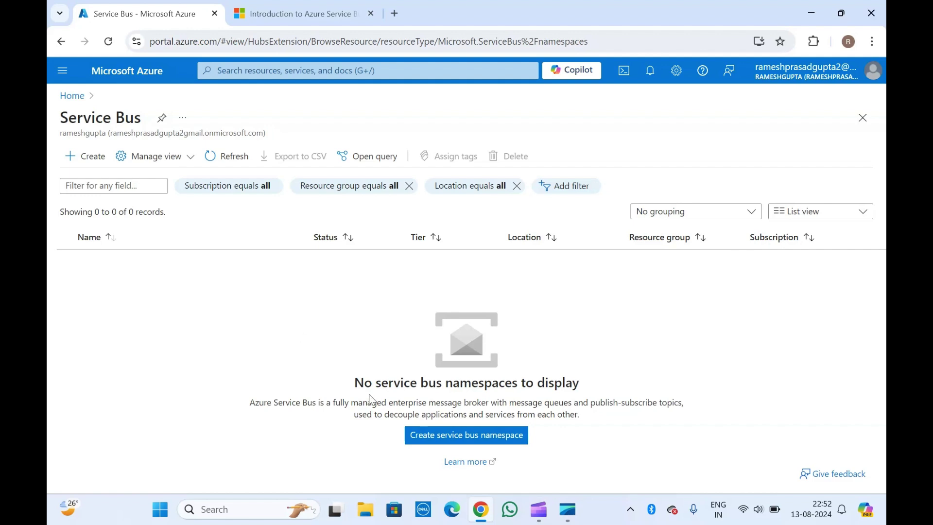
Step: Read the portal's Service Bus description and the benefits and messaging scenarios in the "What is Azure Service Bus?" article
drag(252, 403, 583, 414)
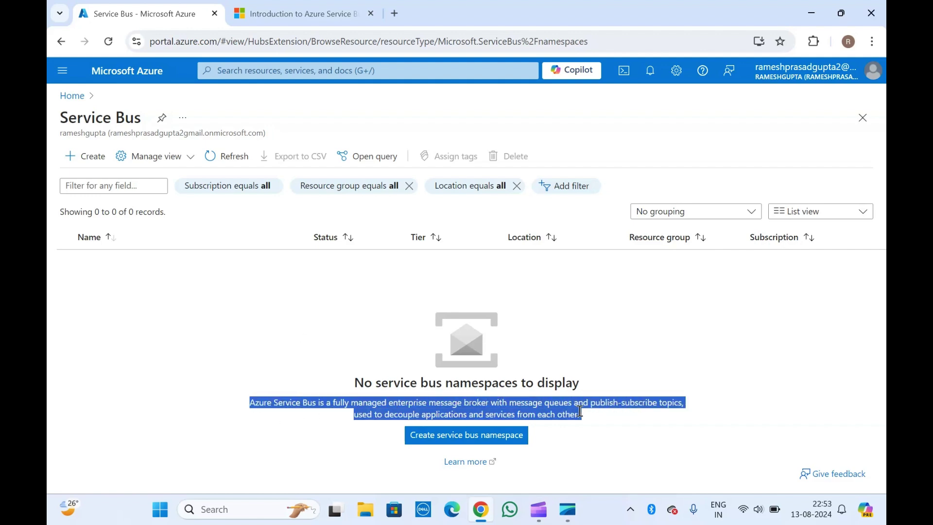
click(296, 417)
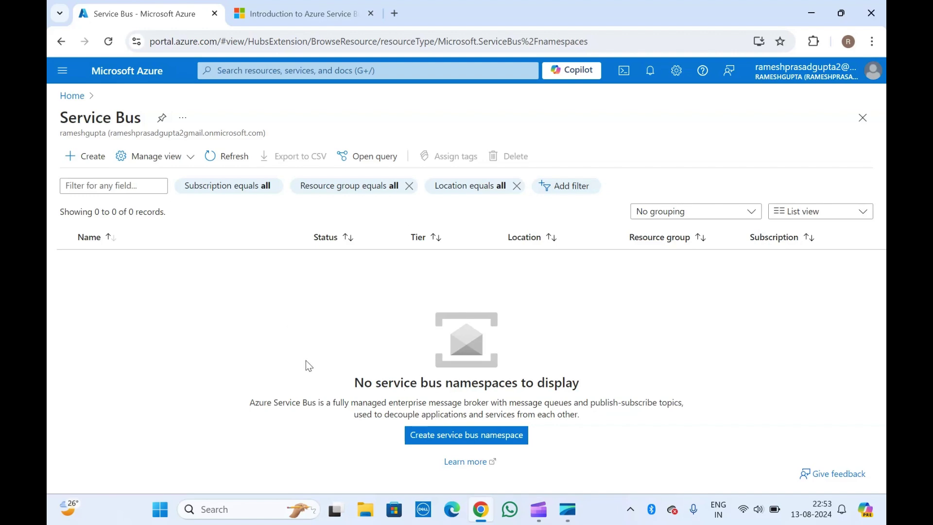
click(293, 7)
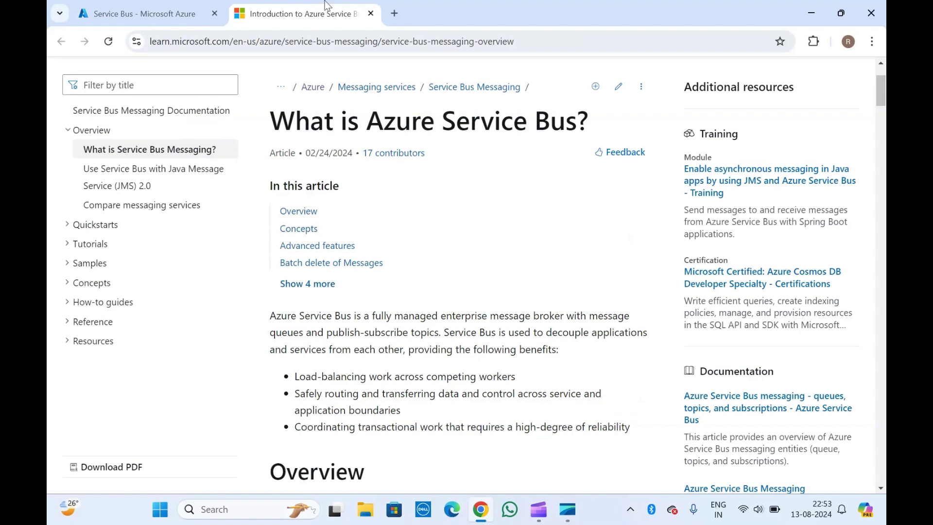
scroll(402, 355, down, 1)
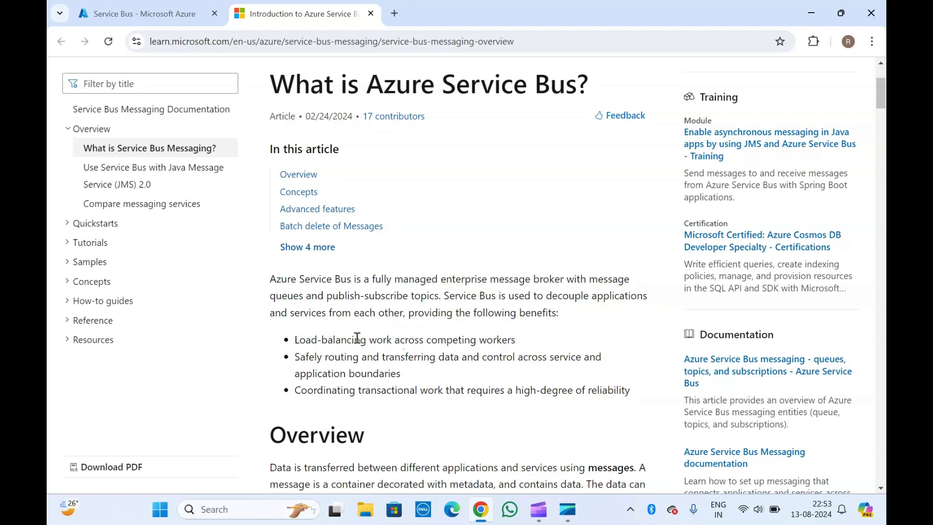
scroll(357, 338, down, 5)
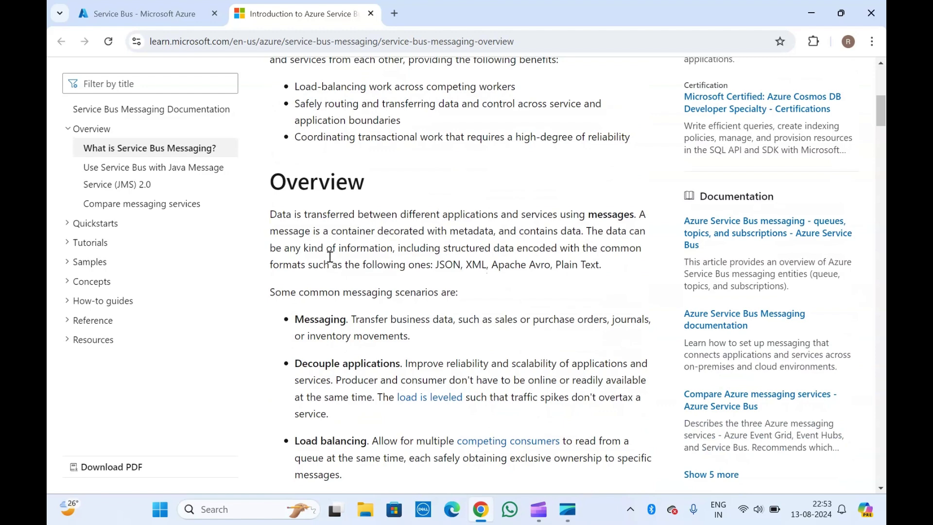
scroll(305, 289, down, 2)
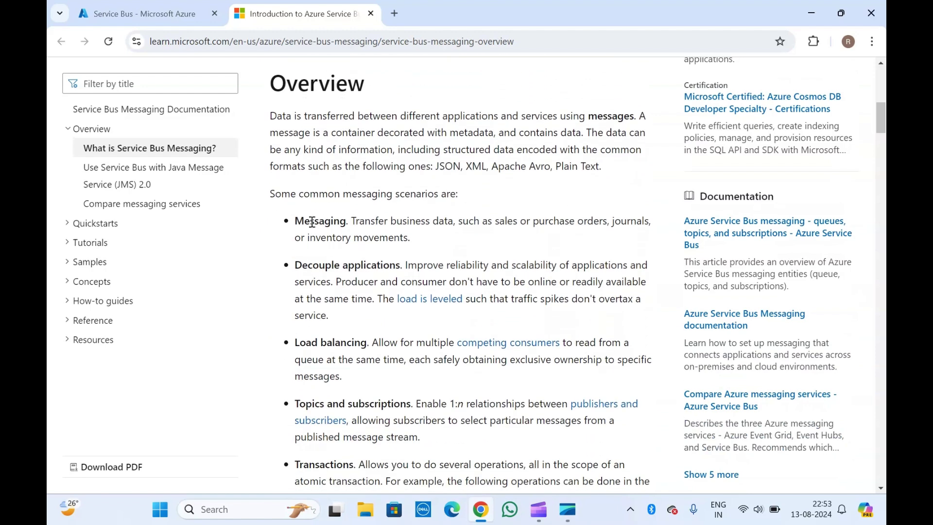
scroll(312, 222, down, 3)
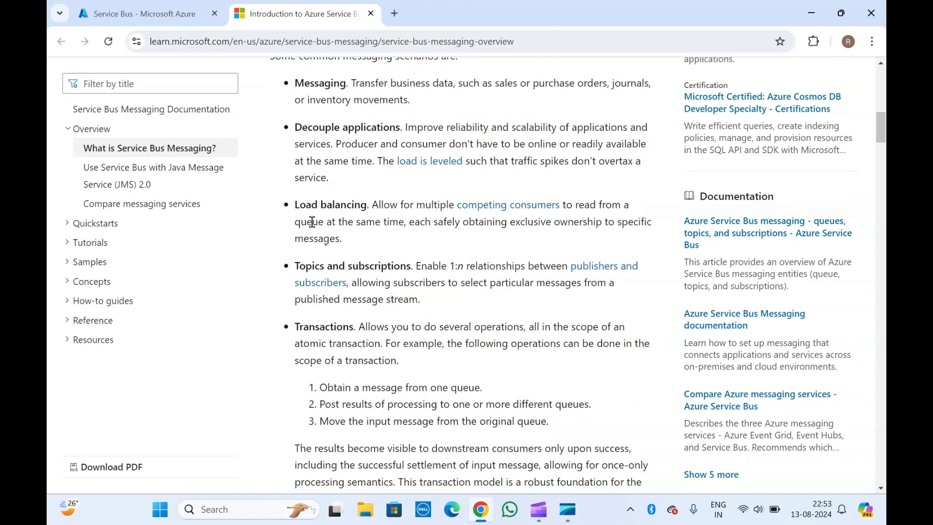
double_click(381, 268)
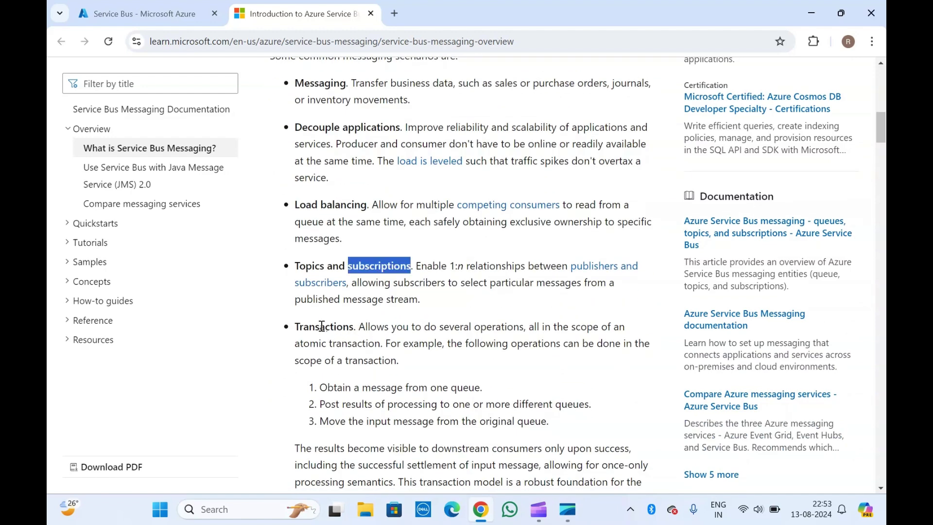
scroll(321, 327, down, 2)
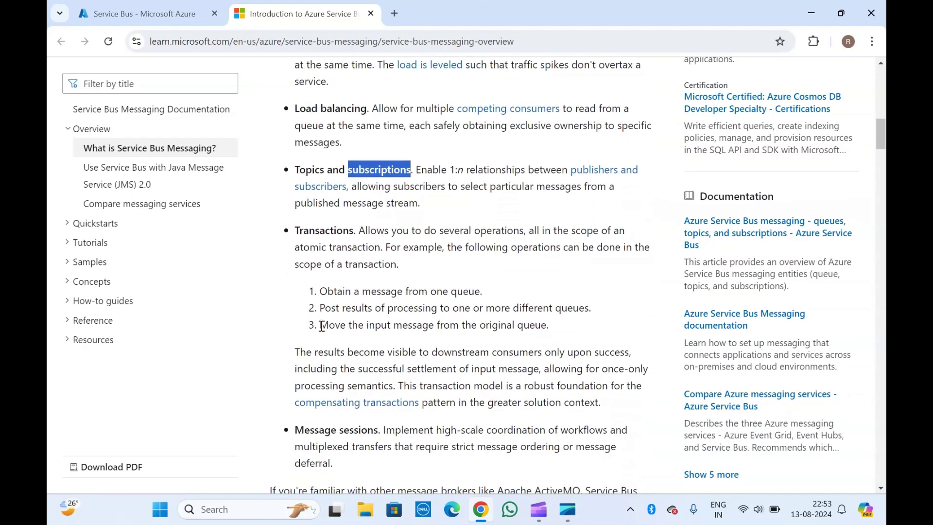
click(316, 143)
scroll(321, 146, down, 3)
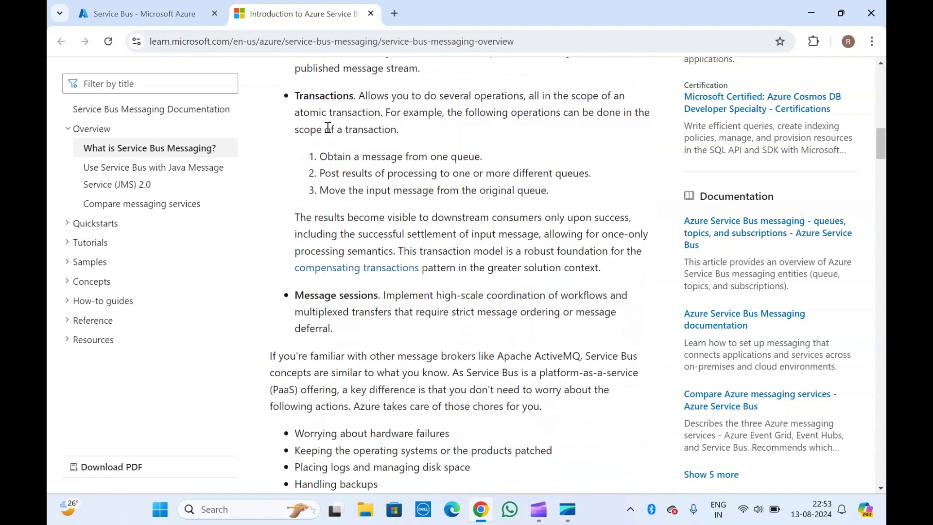
scroll(323, 311, down, 3)
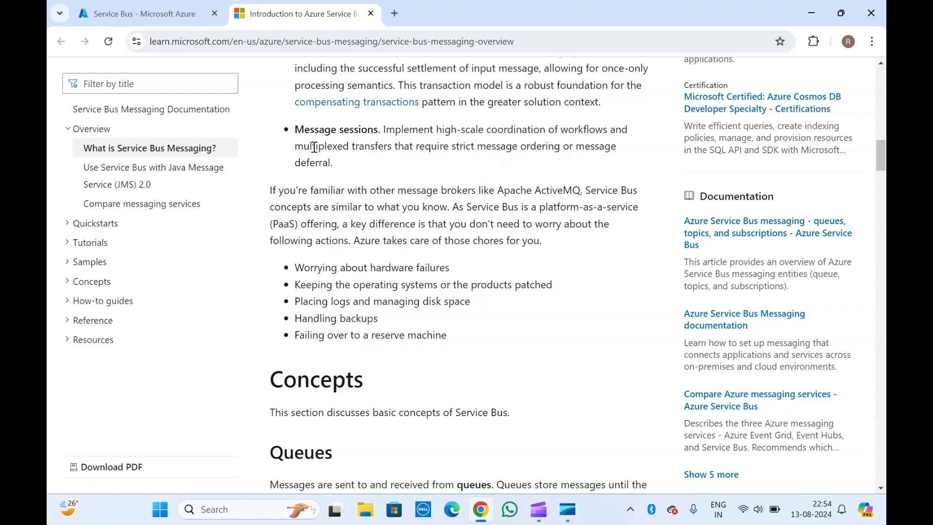
scroll(329, 290, down, 2)
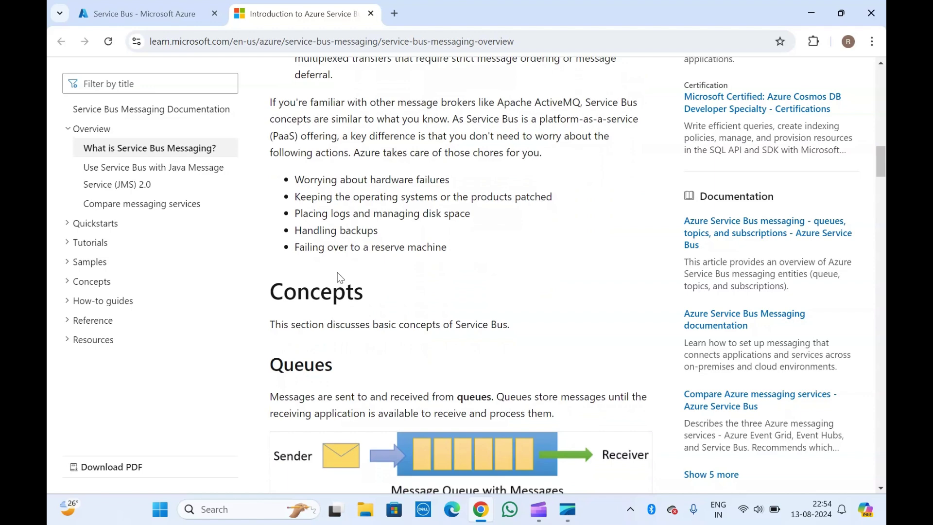
Step: Examine the article's Queues and Topics concepts with their diagrams, and skim the advanced features down to Message deferral
scroll(339, 277, down, 3)
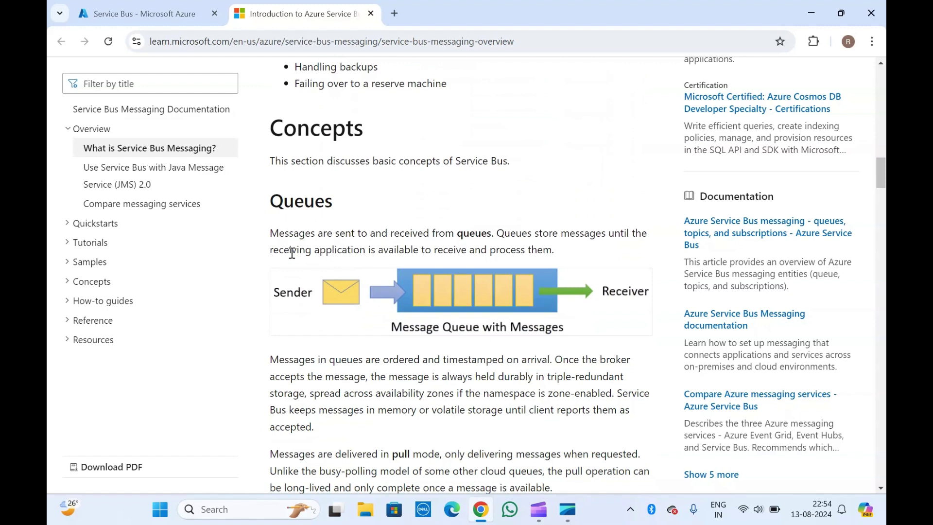
drag(266, 258, 580, 329)
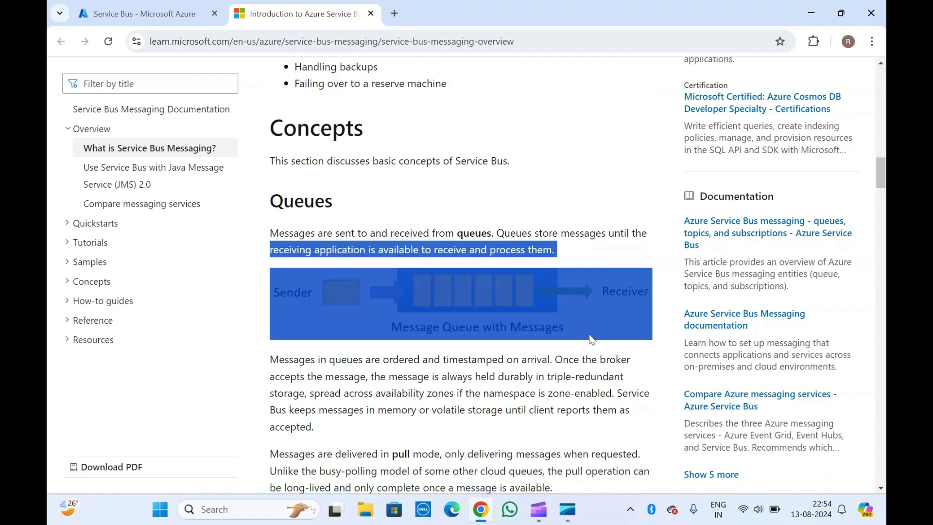
click(370, 226)
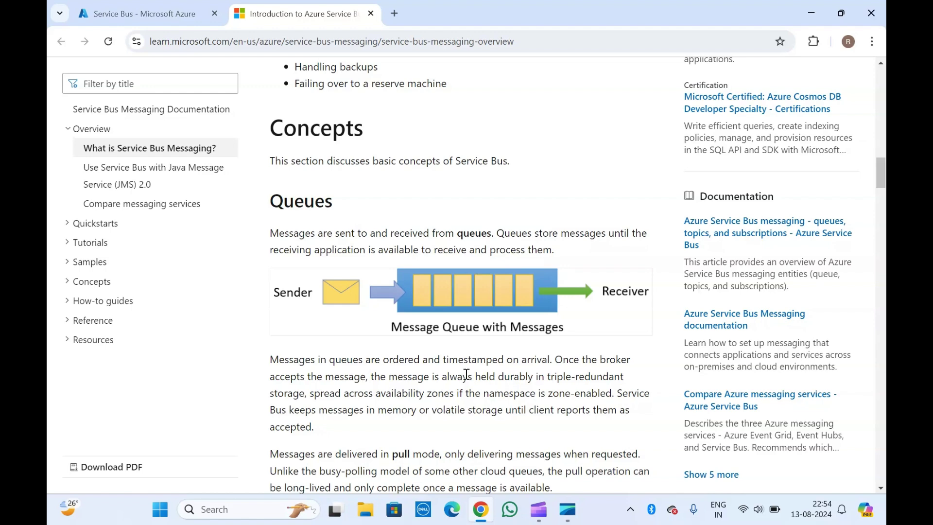
scroll(466, 374, down, 2)
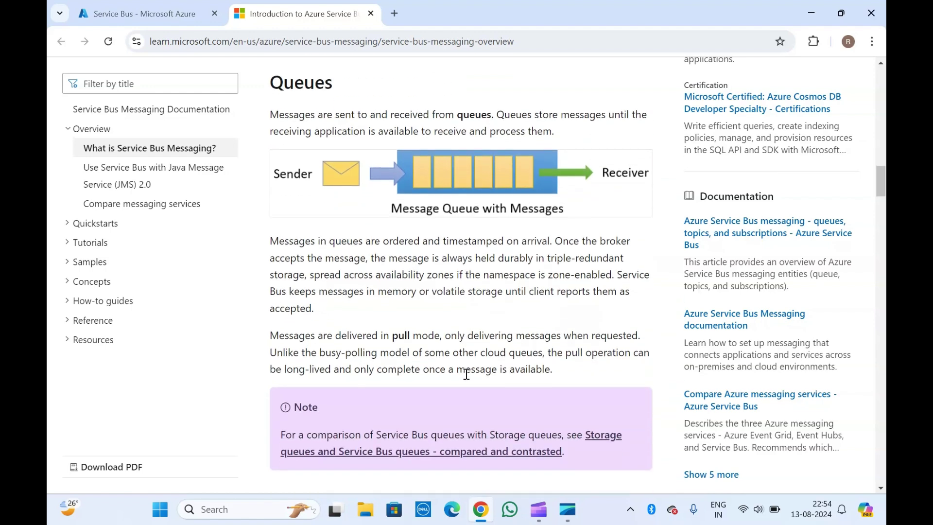
scroll(465, 375, down, 4)
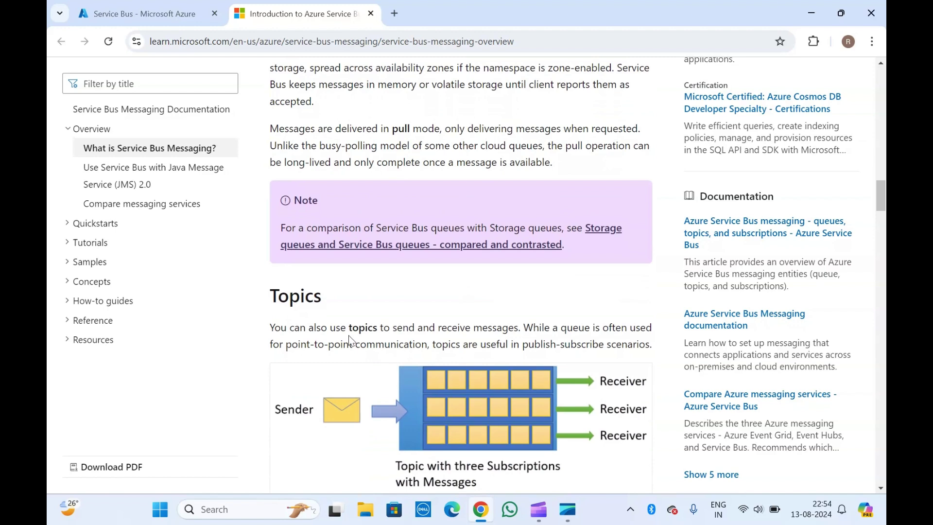
scroll(348, 335, down, 2)
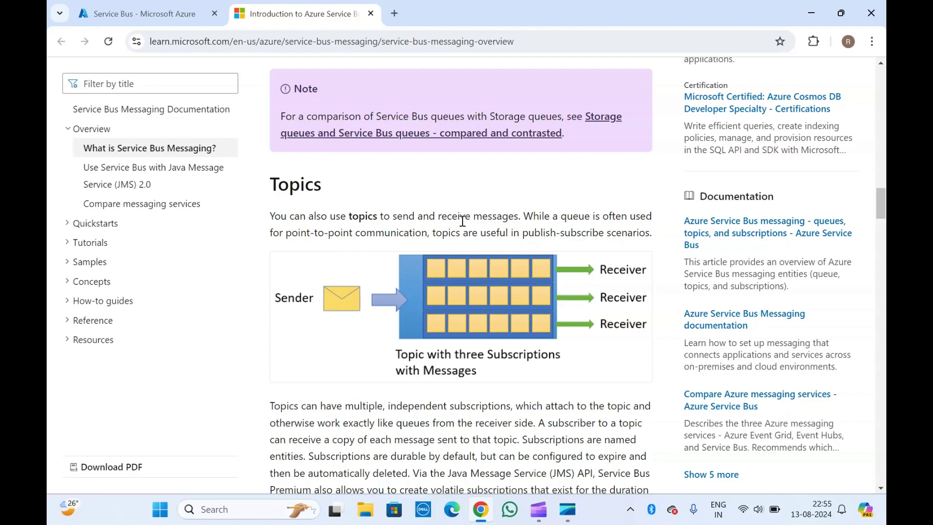
scroll(428, 441, down, 10)
scroll(424, 440, down, 15)
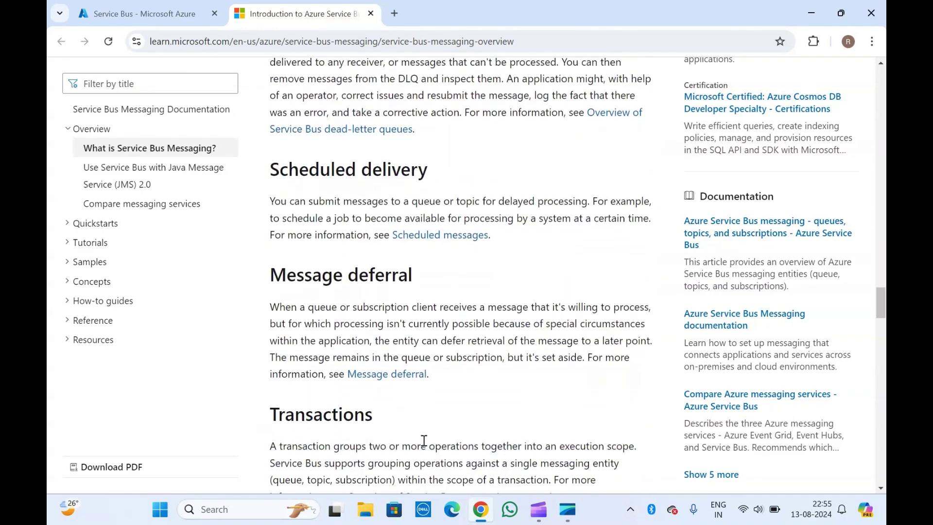
Step: Return to the Azure portal home page, search for "service" and open the Service Bus service
click(163, 11)
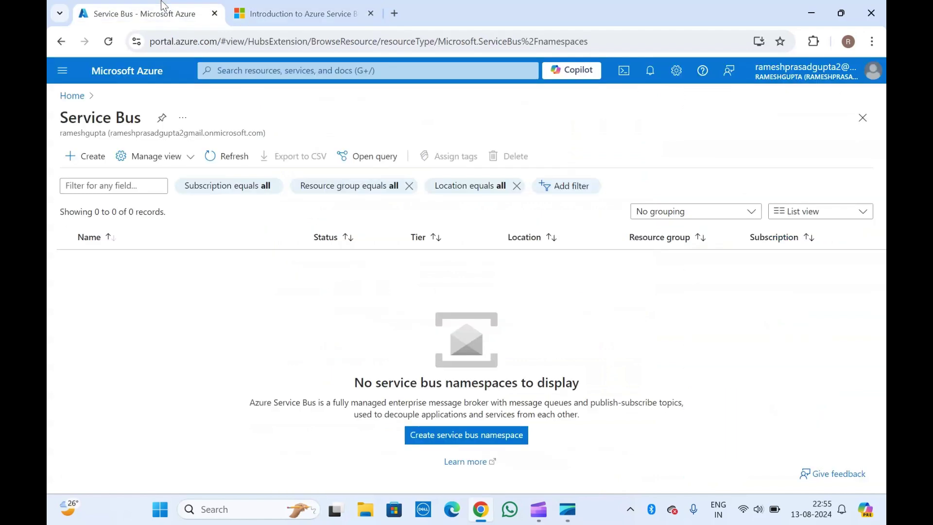
click(72, 96)
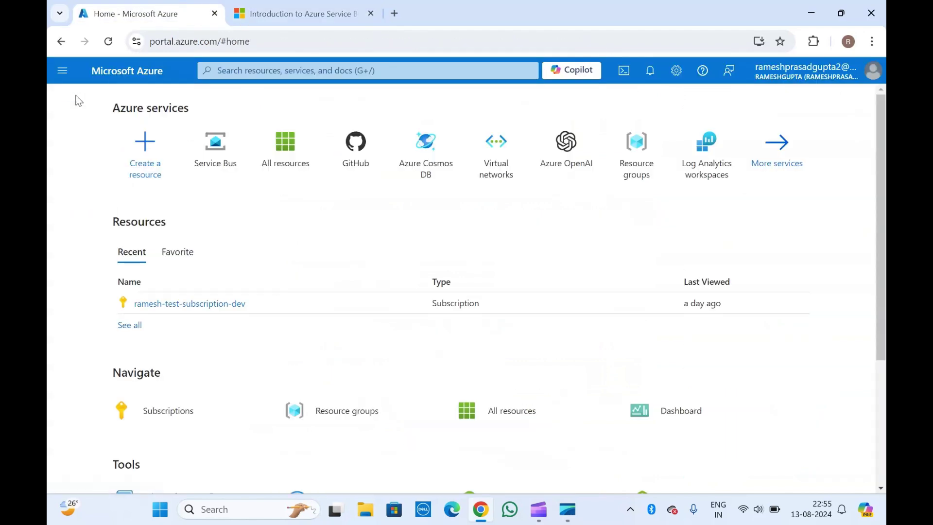
click(257, 72)
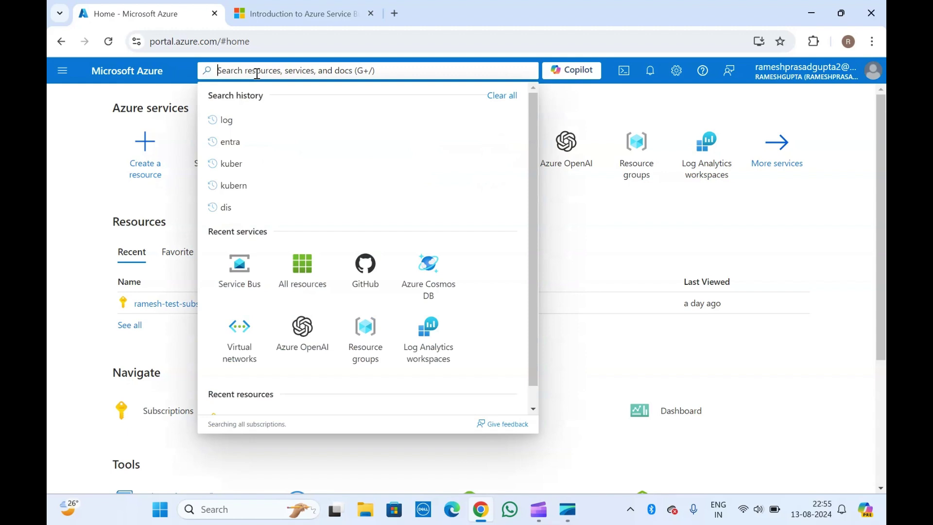
text(service)
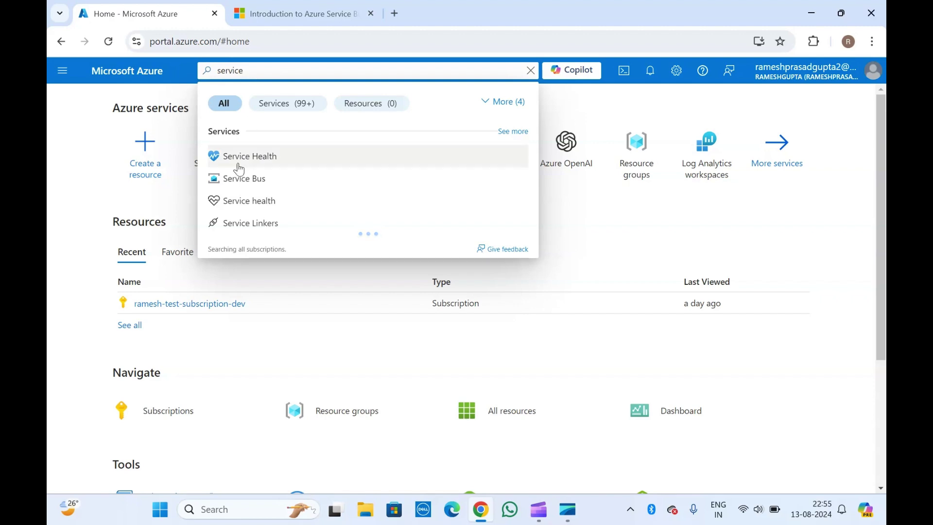
click(233, 180)
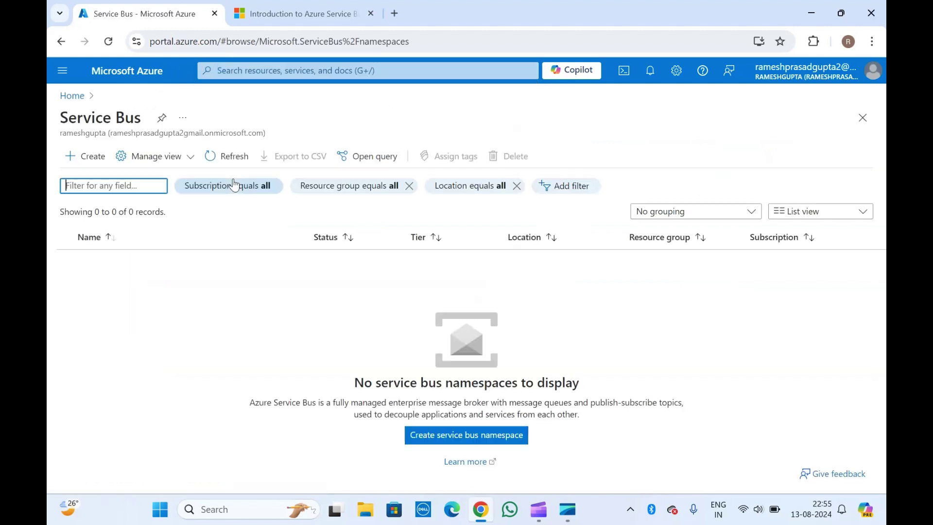
triple_click(90, 122)
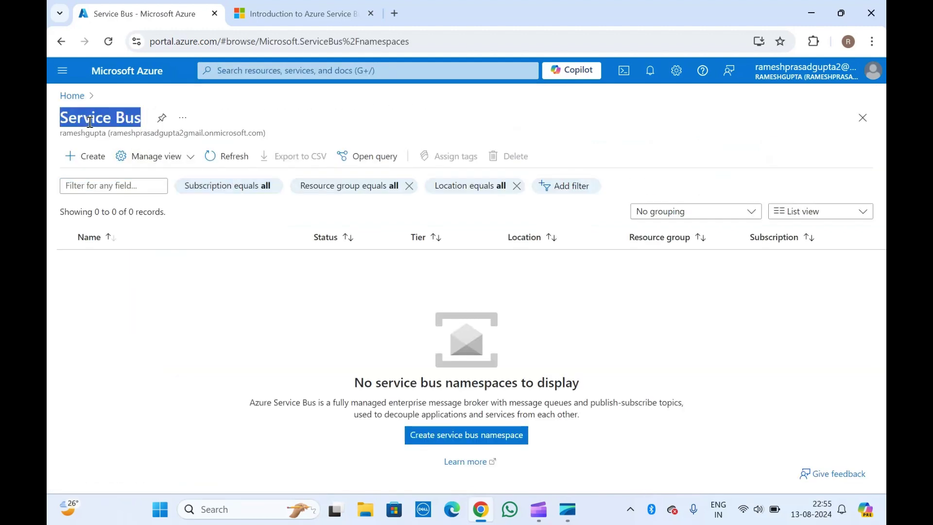
click(261, 333)
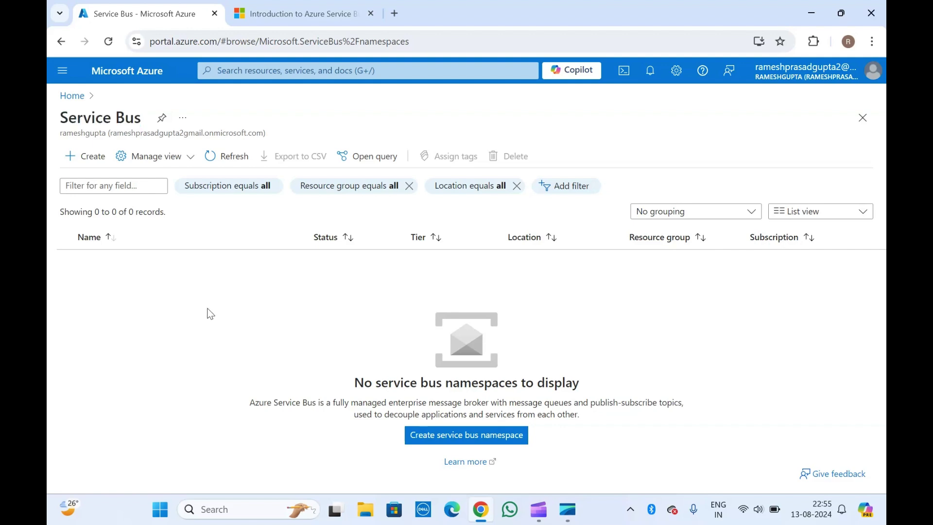
Step: Start creating a Service Bus namespace and assign it a new resource group named sb-01
click(85, 156)
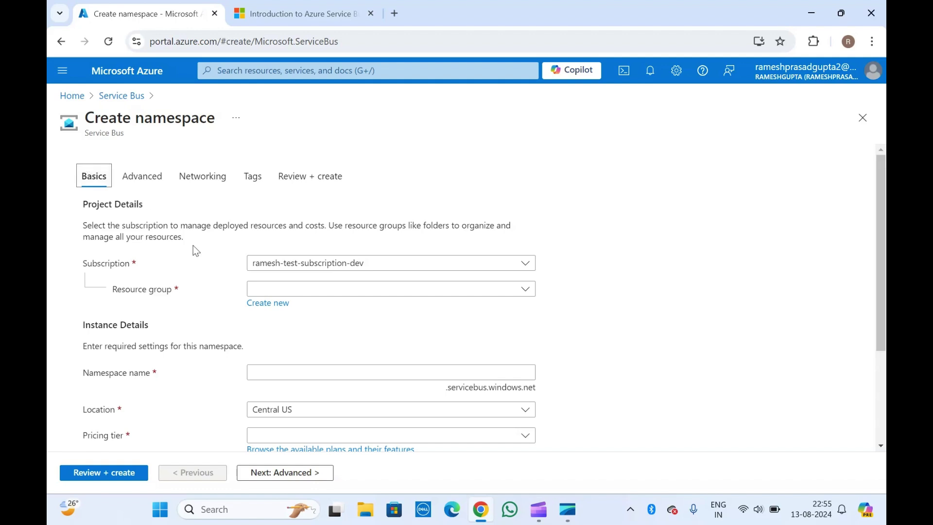
click(267, 305)
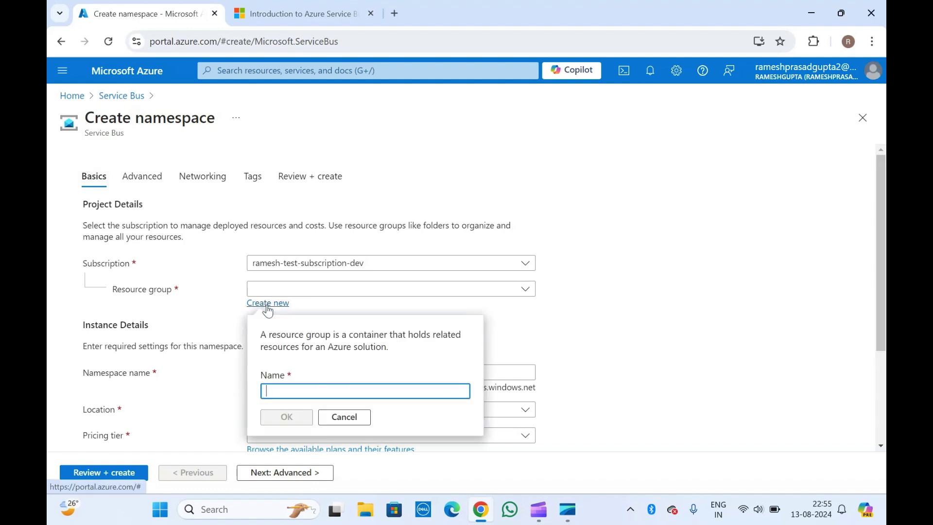
click(302, 396)
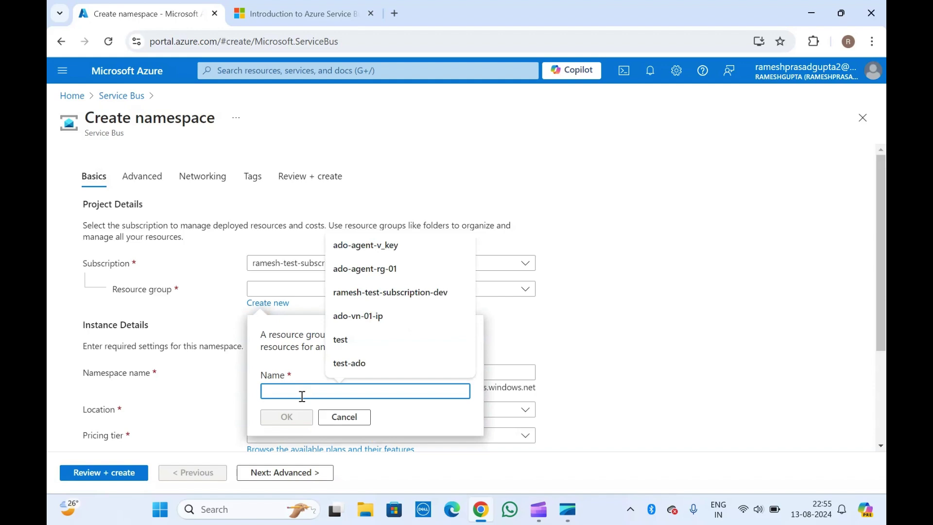
text(sb-01)
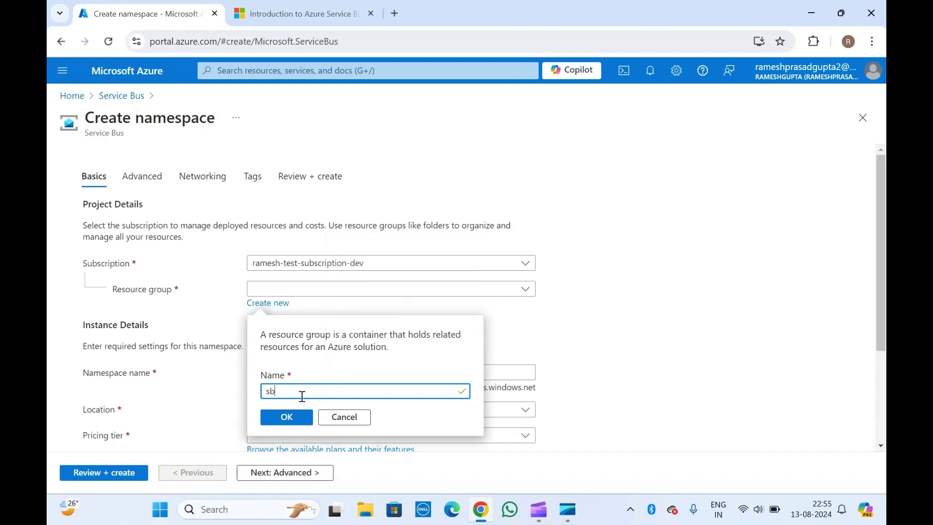
click(288, 417)
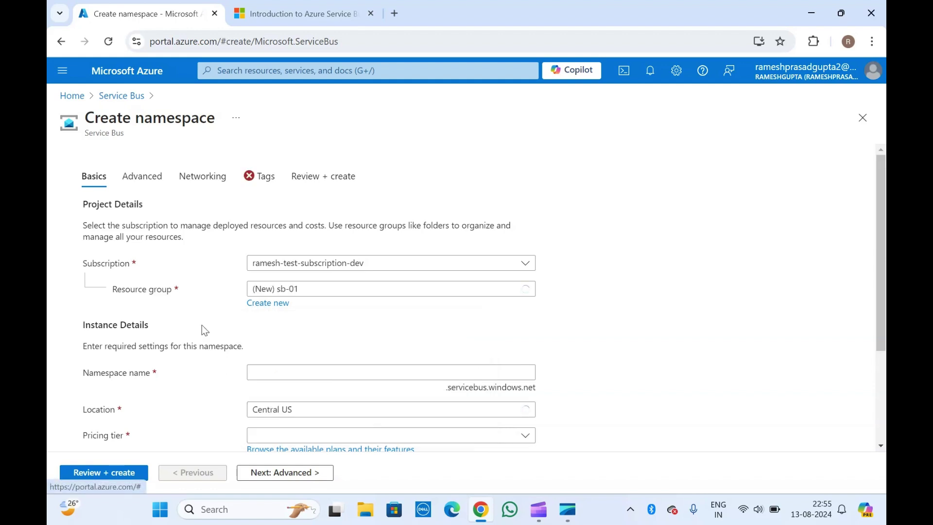
Step: Set the namespace name to ado-sb-01
scroll(204, 330, down, 1)
click(271, 331)
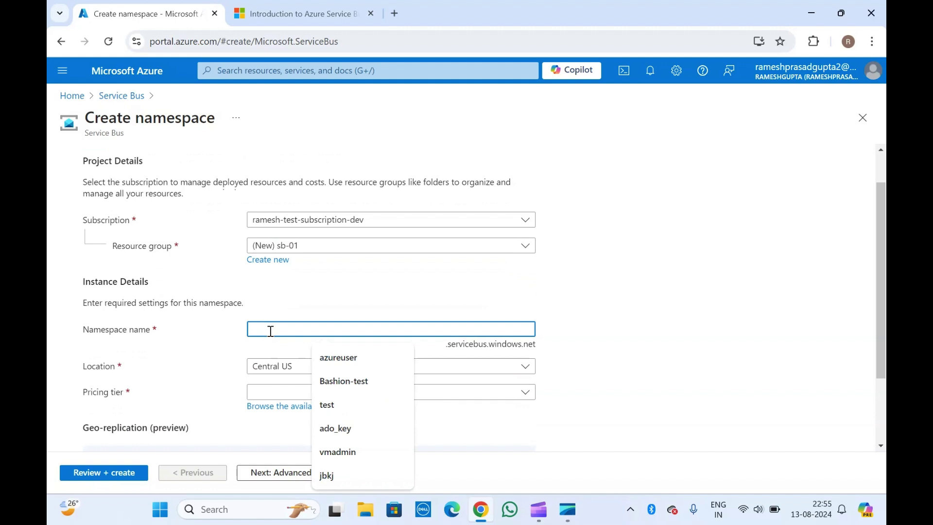
text(ado)
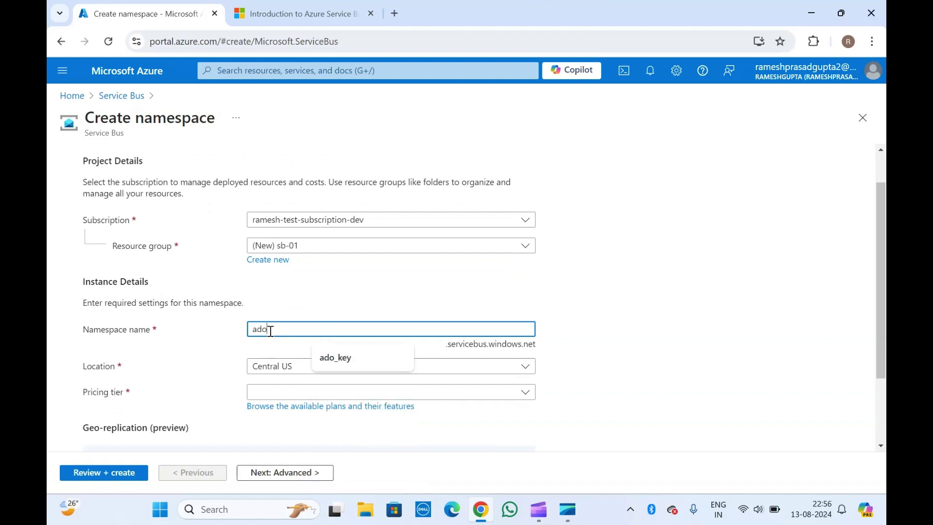
text(-sb-01)
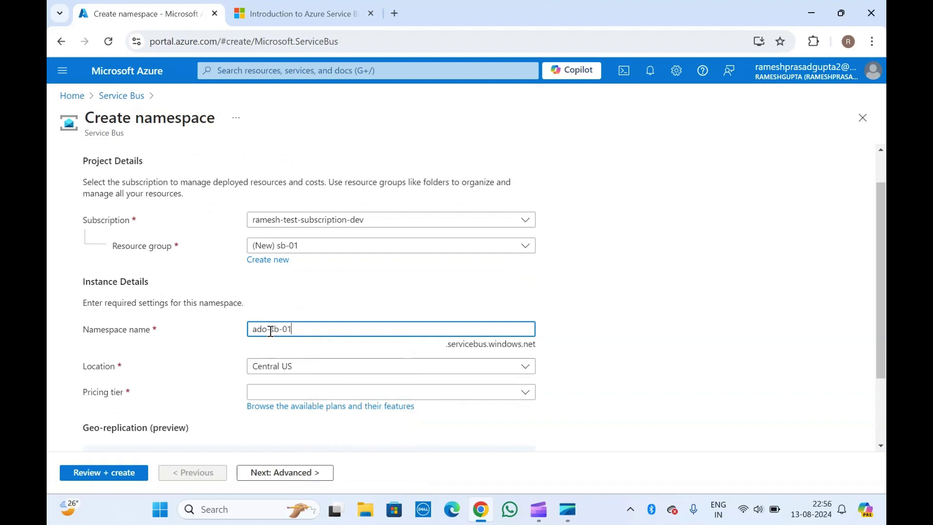
click(203, 327)
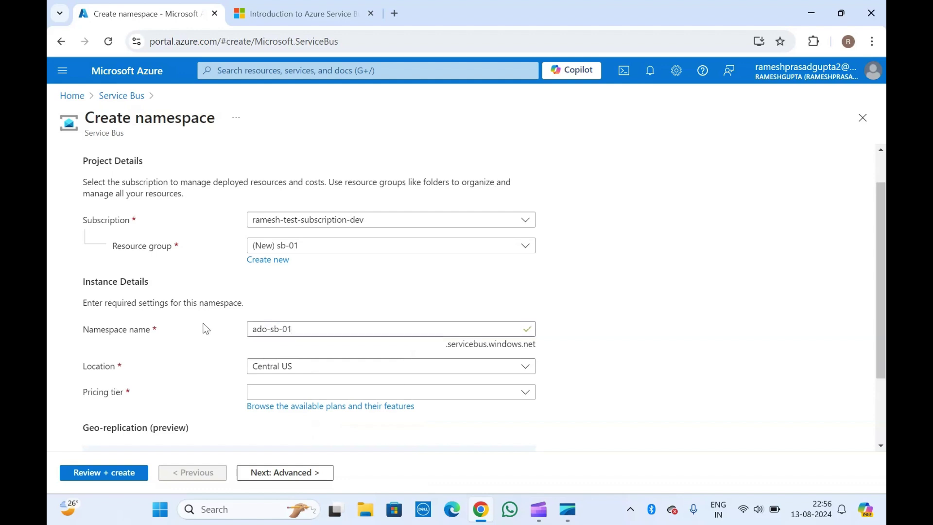
Step: Set the namespace's pricing tier to Basic (~$0.05 USD per 1M Operations per Month)
scroll(204, 328, down, 1)
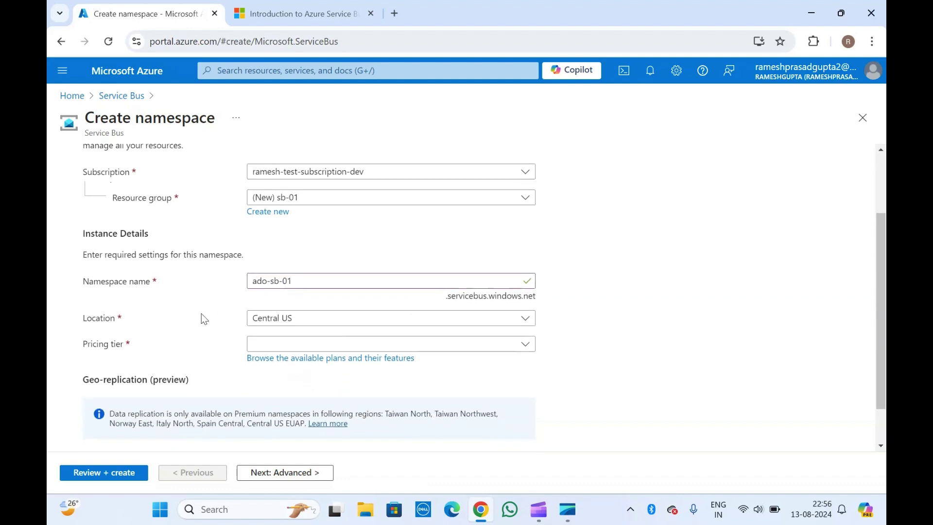
click(469, 349)
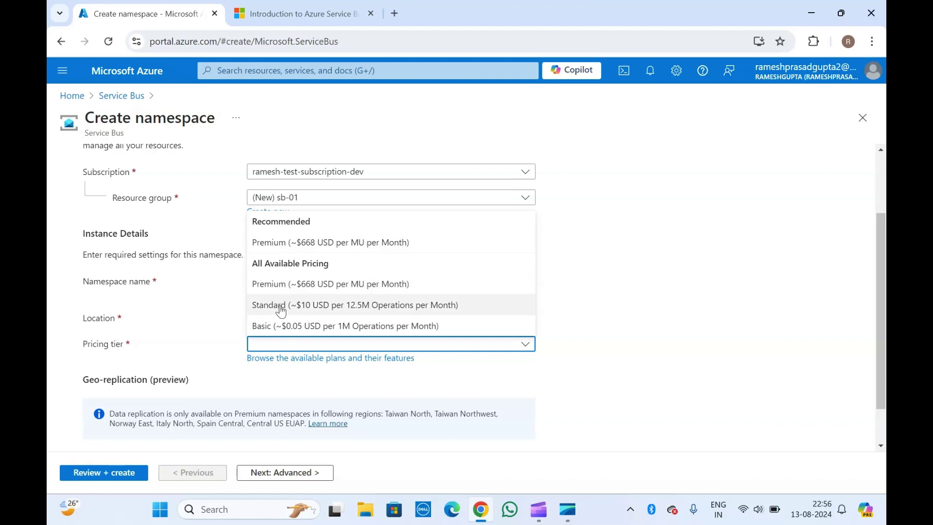
click(277, 326)
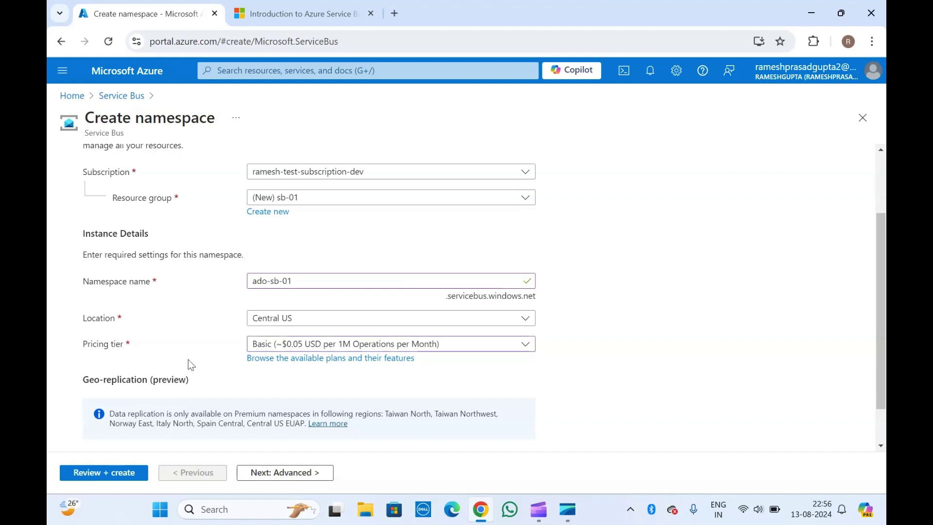
Step: Browse the available pricing plans, compare the Basic, Standard and Premium features, and keep the Basic plan selected
scroll(188, 362, down, 1)
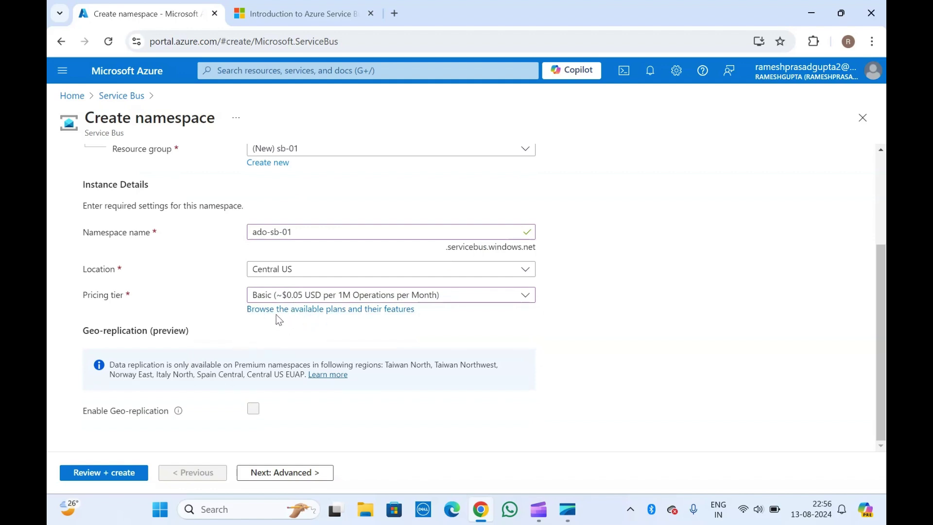
click(312, 310)
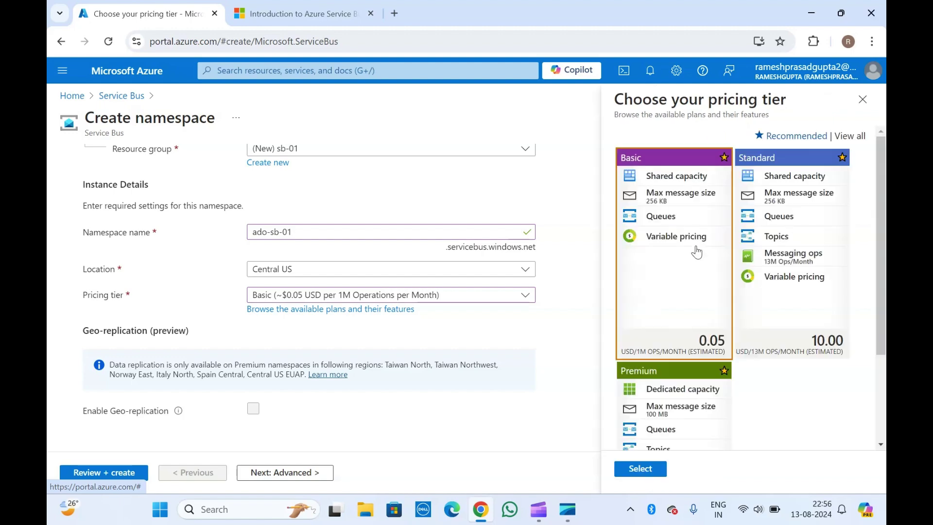
scroll(696, 252, down, 3)
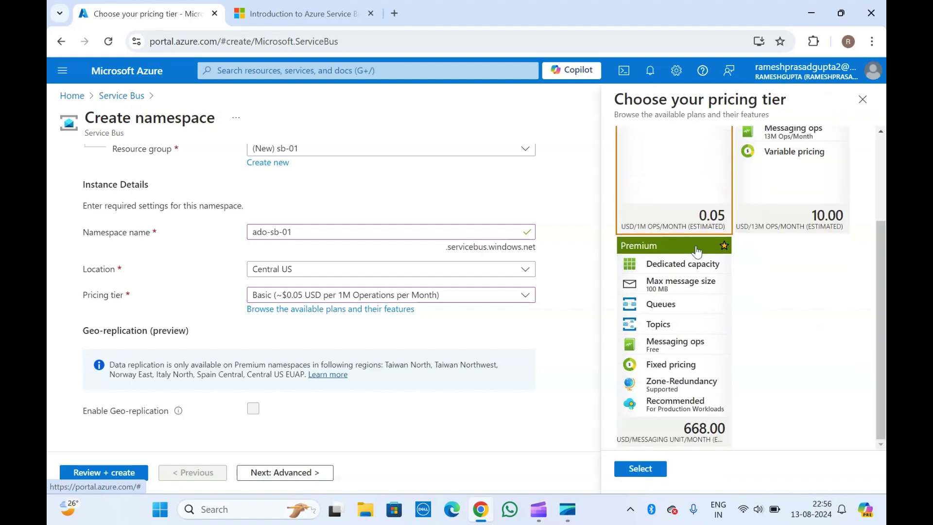
scroll(697, 252, up, 3)
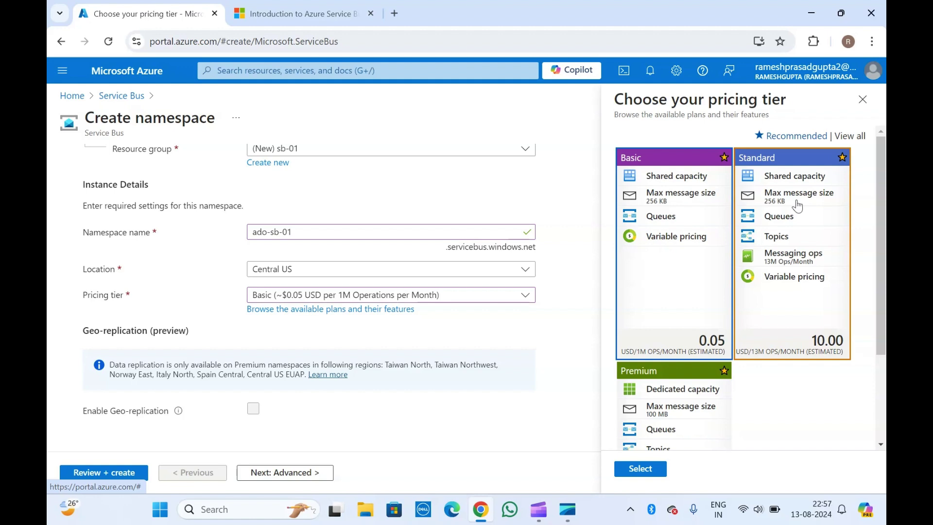
scroll(674, 299, down, 3)
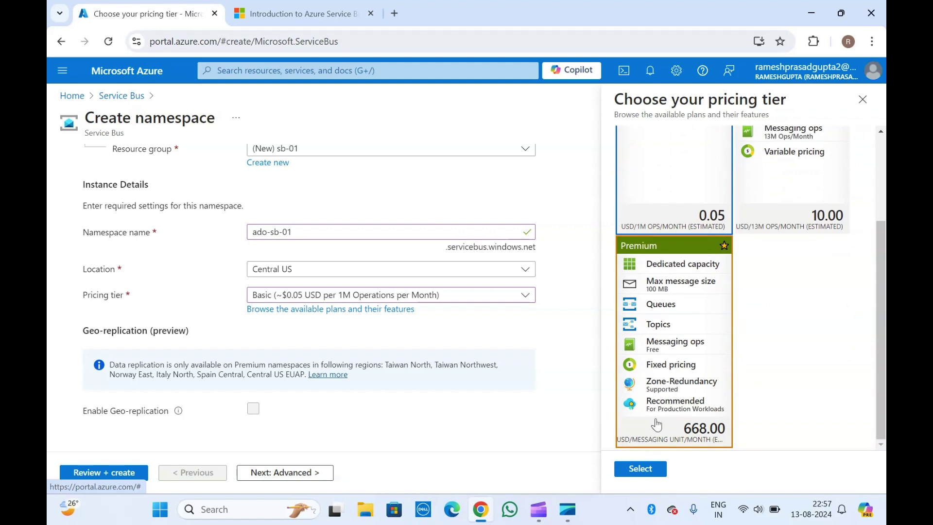
scroll(664, 381, up, 3)
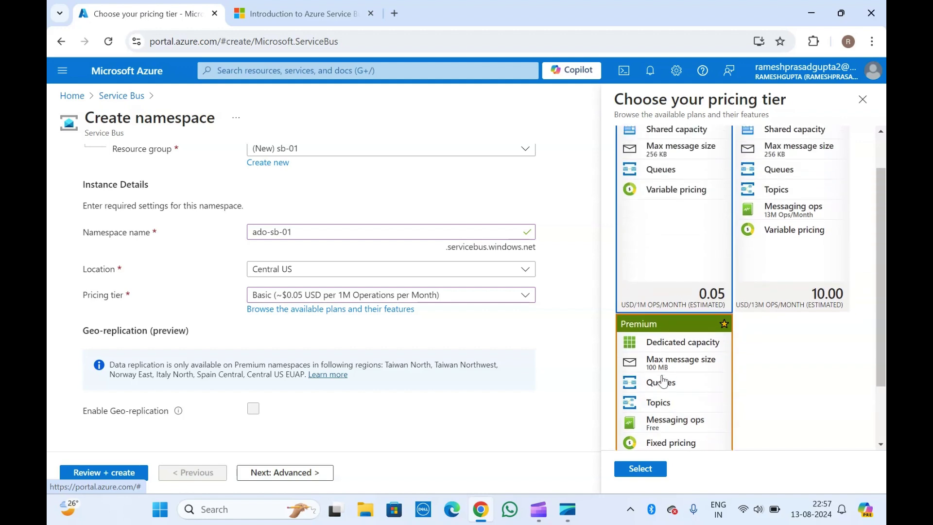
scroll(664, 214, up, 1)
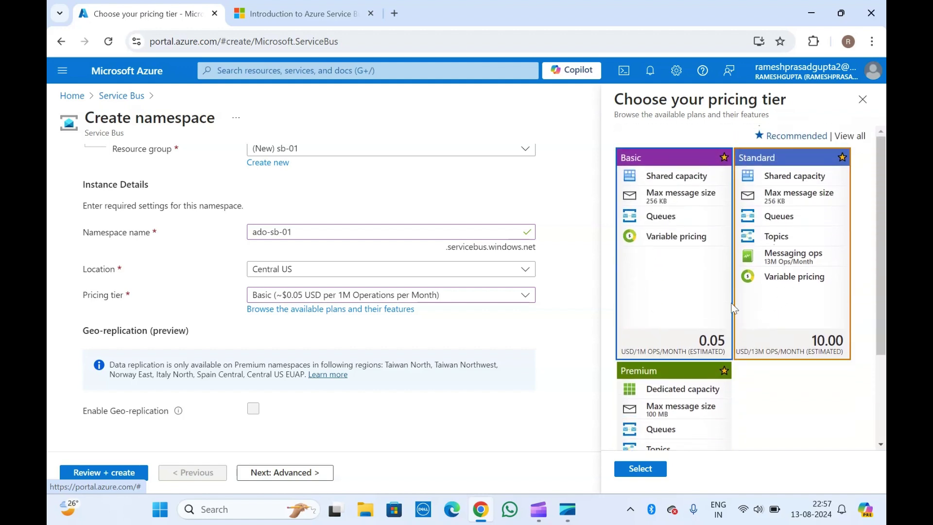
scroll(683, 313, down, 2)
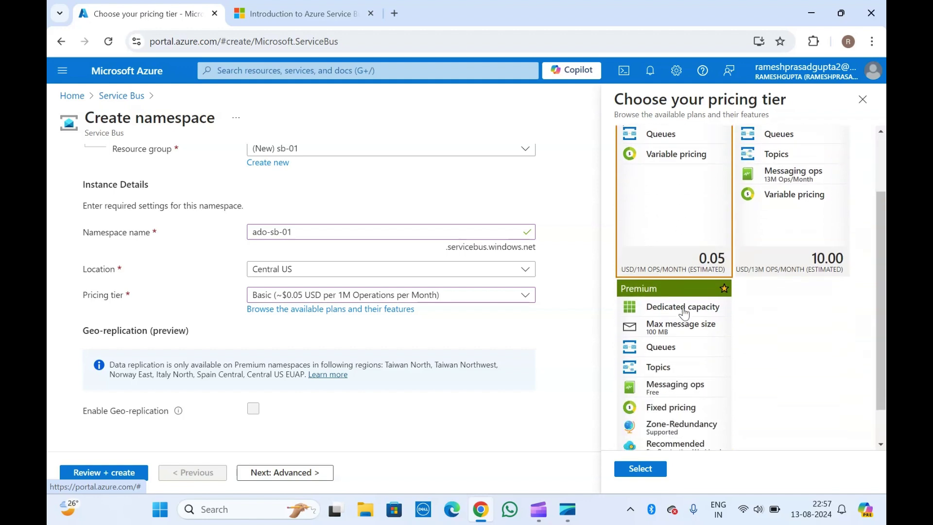
scroll(684, 313, up, 2)
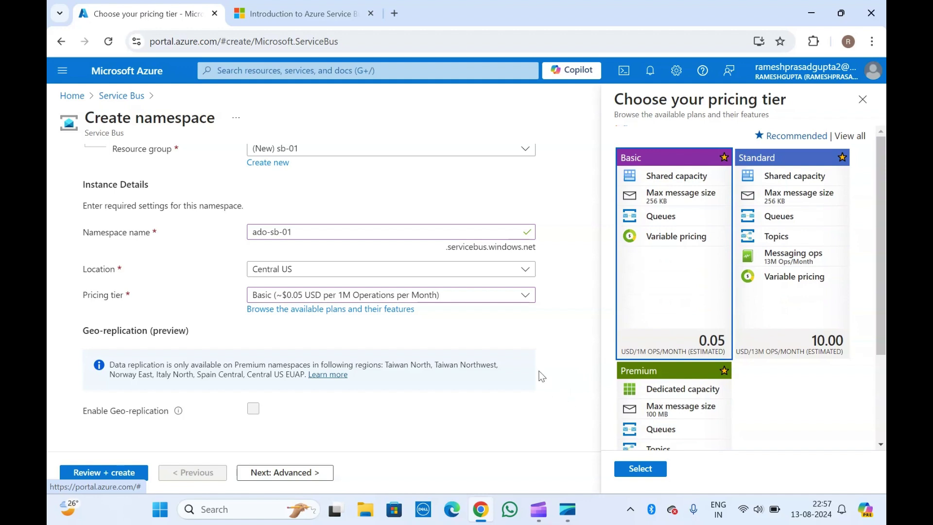
click(630, 469)
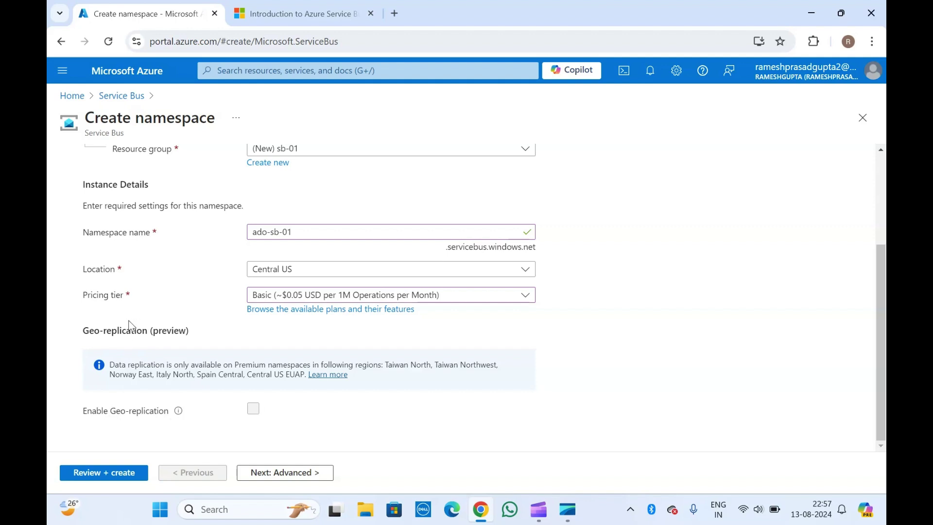
Step: Examine the Geo-replication (preview) section and its note on supported tiers and regions
drag(83, 330, 187, 330)
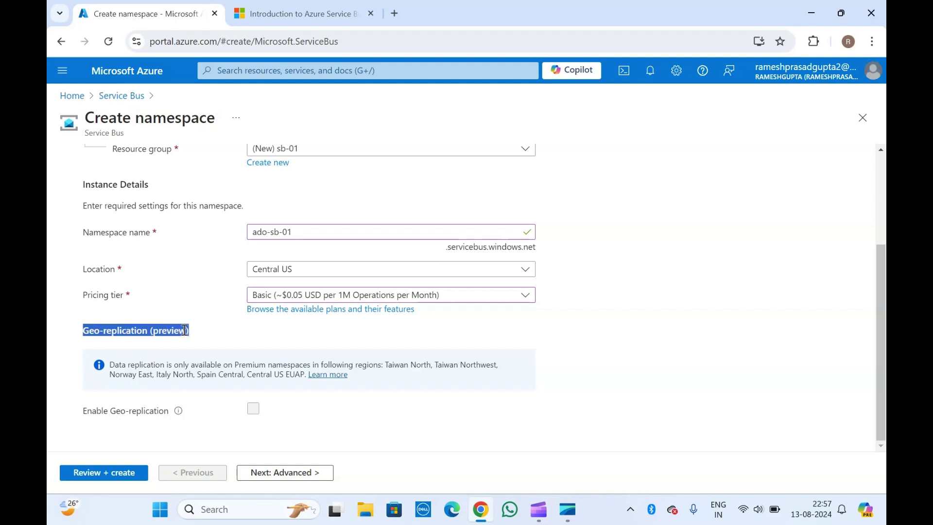
click(185, 330)
drag(110, 365, 208, 385)
click(156, 330)
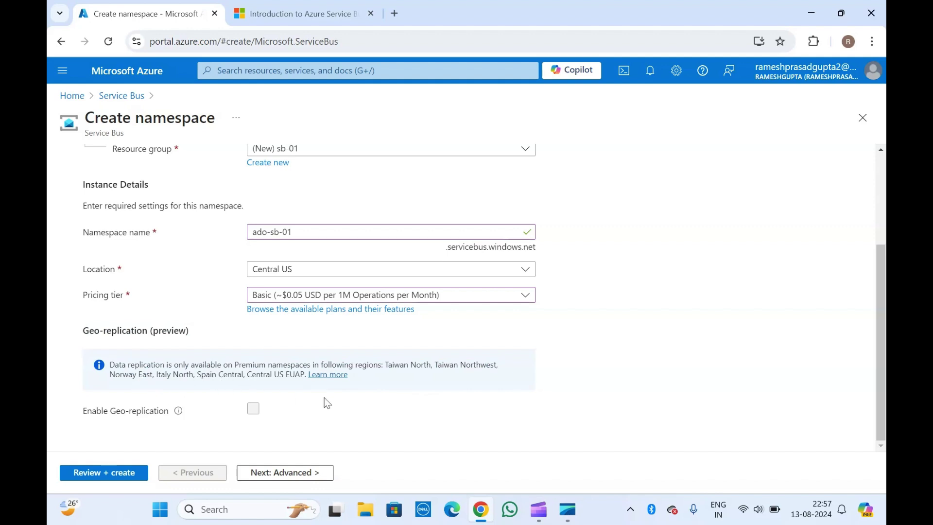
scroll(144, 415, up, 3)
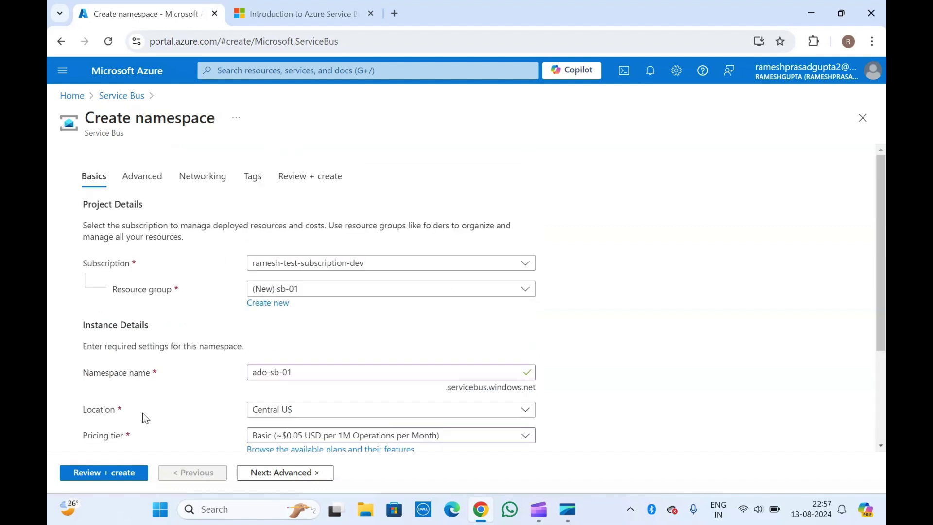
Step: Review the Advanced security settings, switching Local Authentication to Disabled and back to Enabled
click(275, 472)
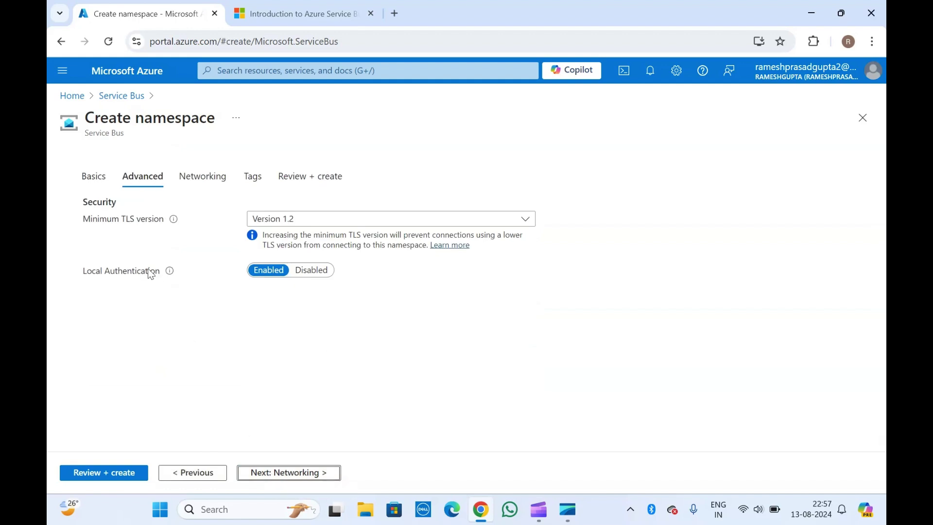
double_click(143, 234)
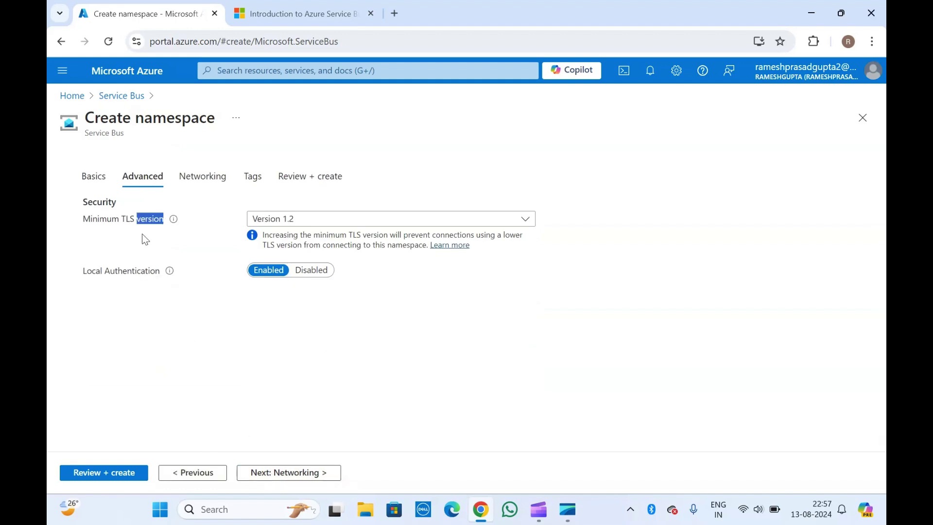
click(114, 219)
click(312, 271)
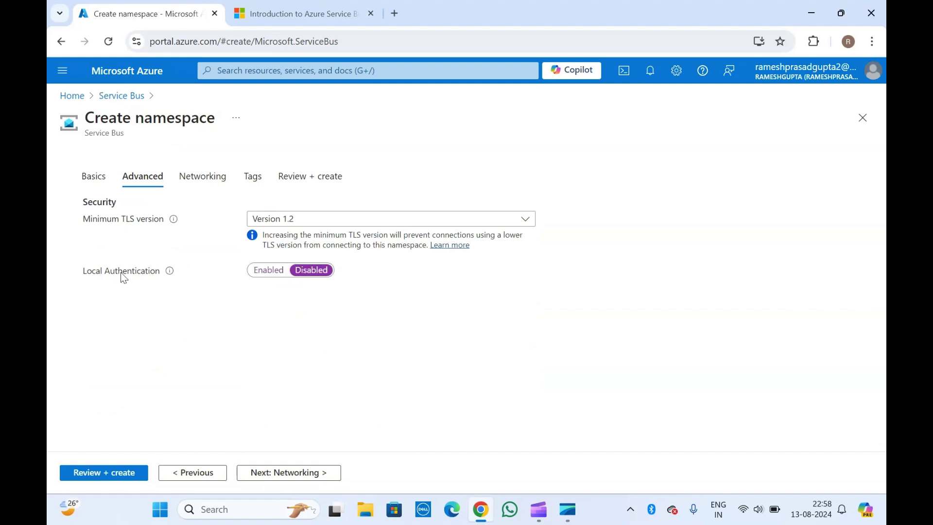
click(269, 272)
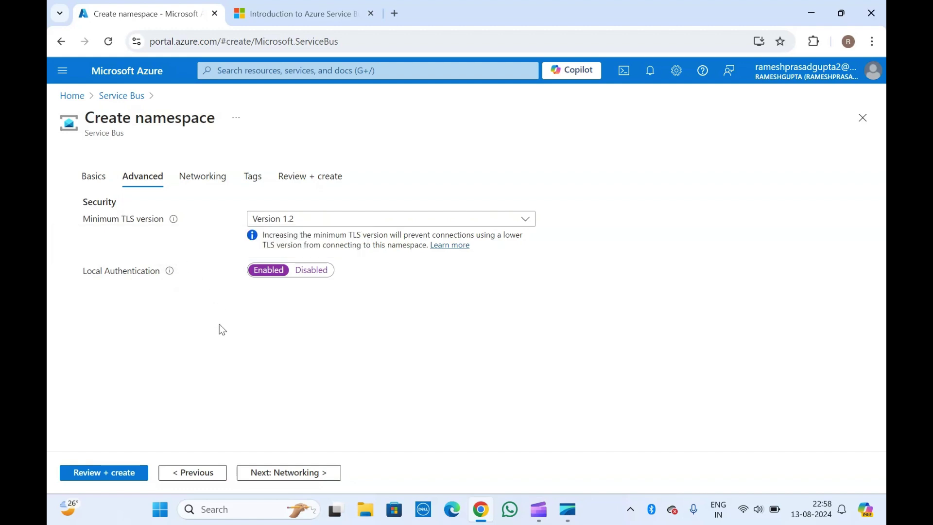
mouse_move(170, 273)
Step: Check the Networking connectivity options, and return to the Basics settings to change the pricing tier to Premium
click(274, 471)
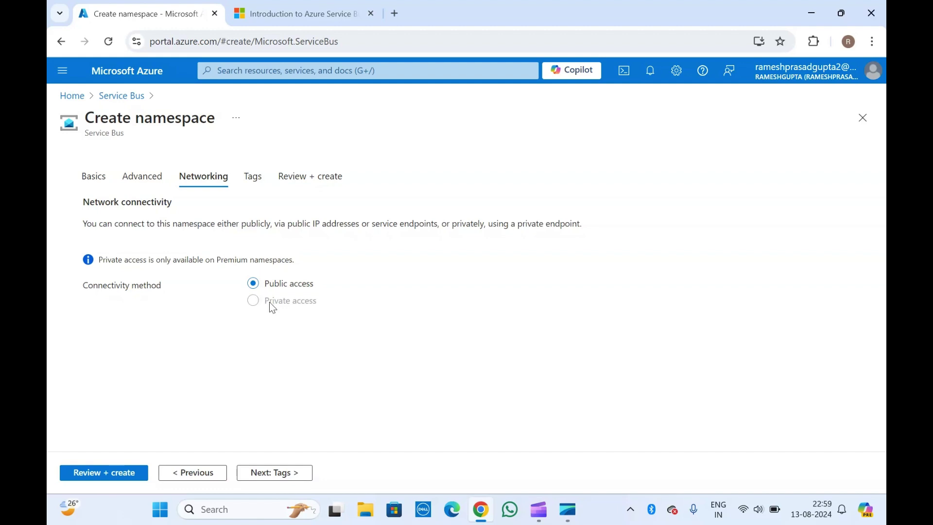
click(101, 188)
scroll(185, 352, down, 4)
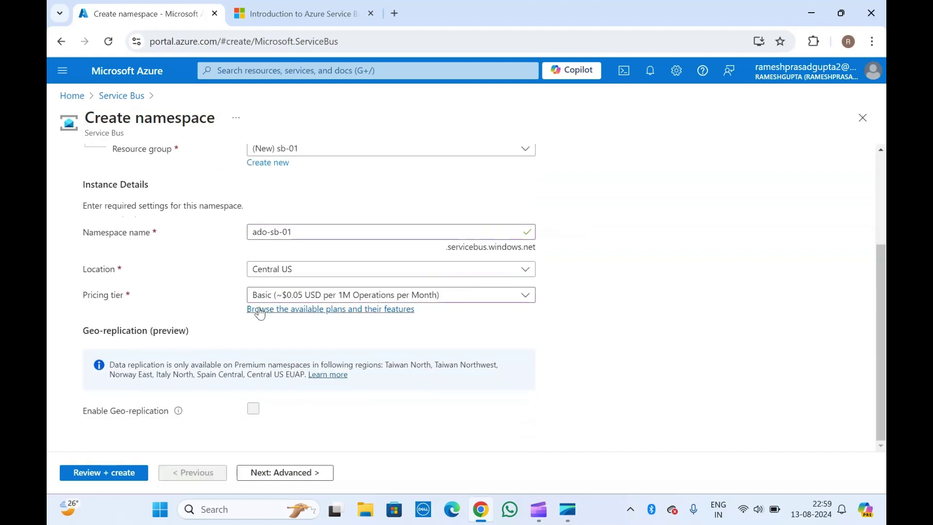
click(281, 295)
click(286, 332)
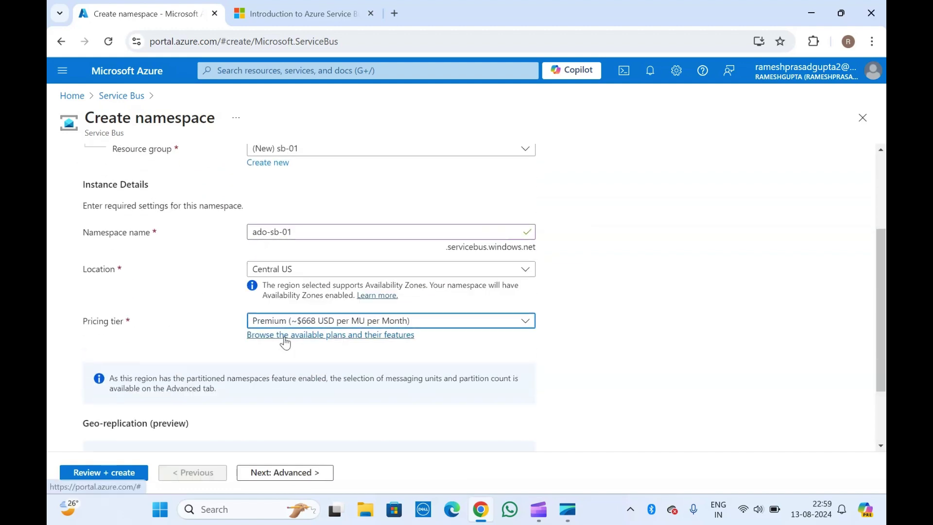
scroll(202, 362, down, 2)
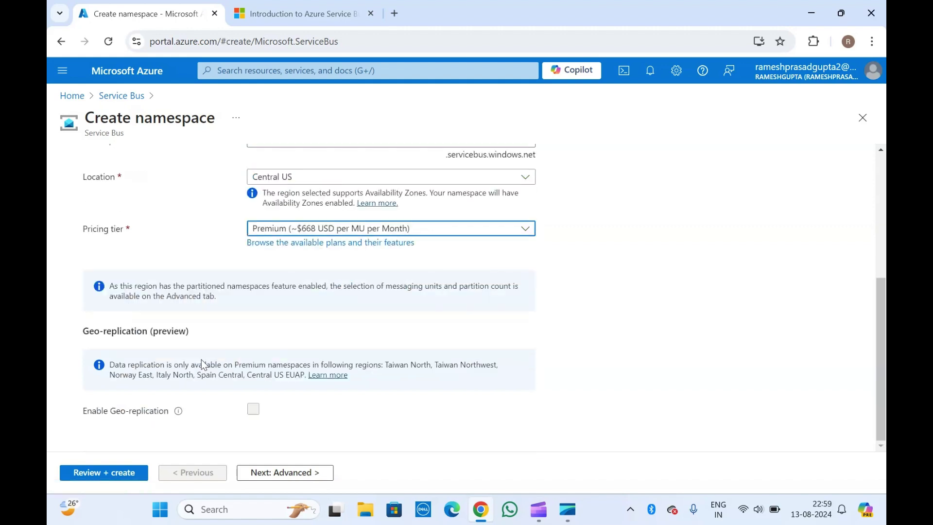
Step: Review the Premium tier's Advanced settings and set the networking connectivity method to Private access
click(264, 476)
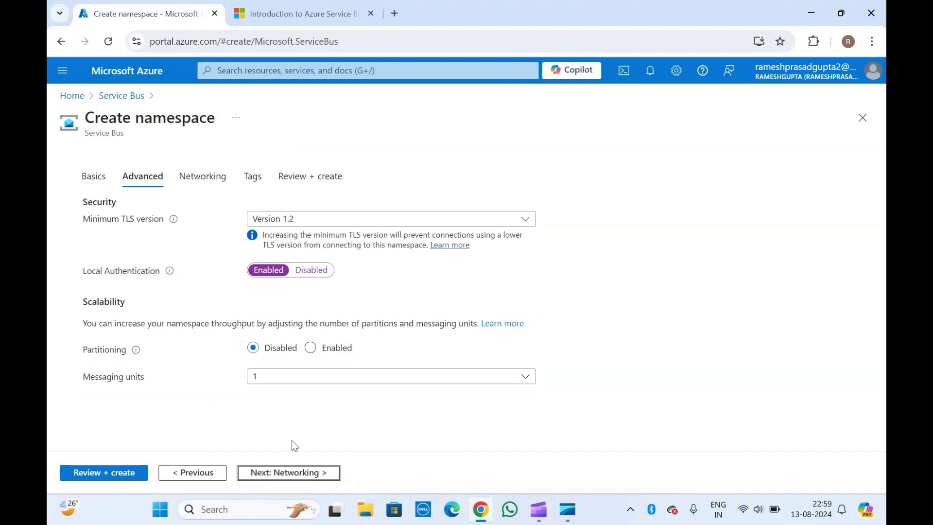
click(300, 474)
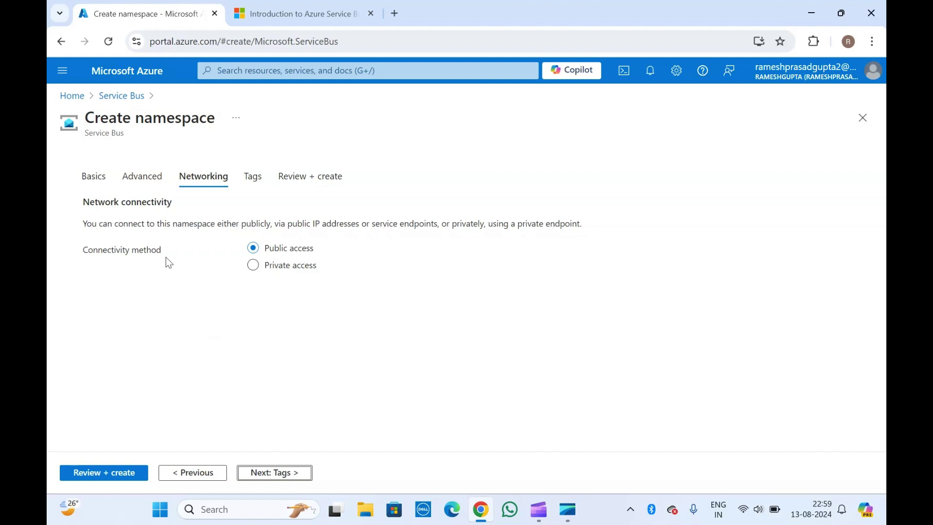
click(254, 272)
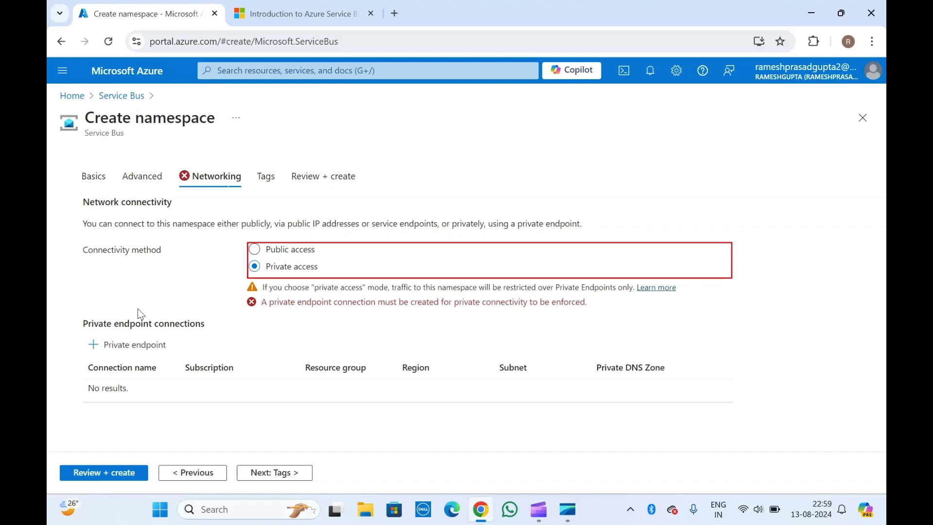
Step: Open the form for a new private endpoint and check its resource group, location, name and target sub-resource fields
click(129, 346)
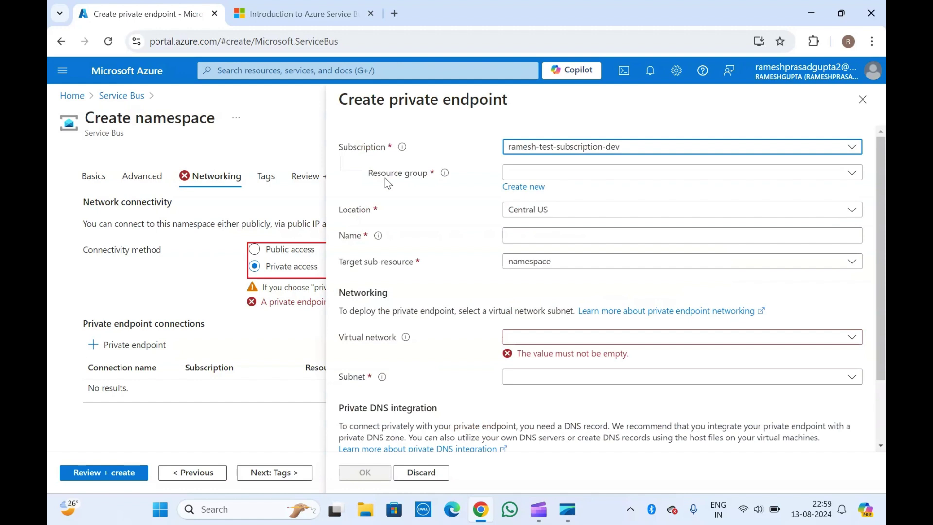
click(560, 178)
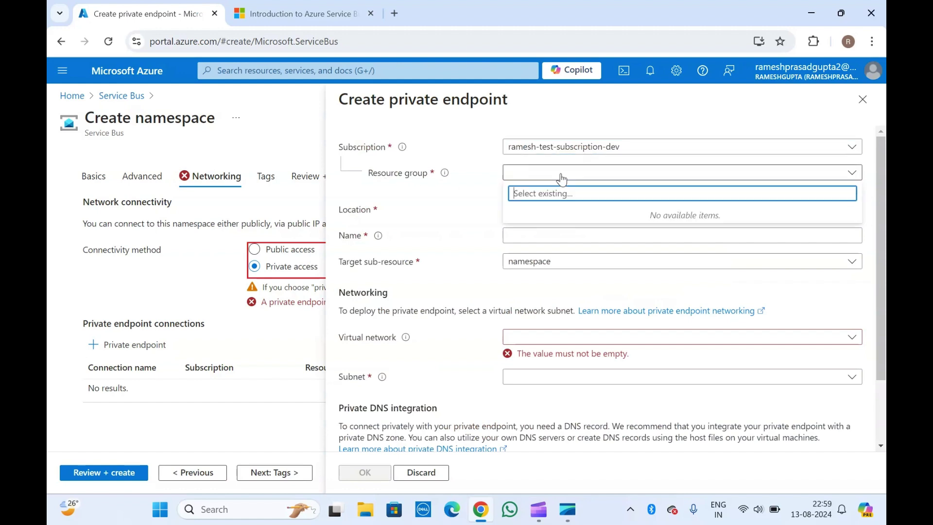
click(413, 203)
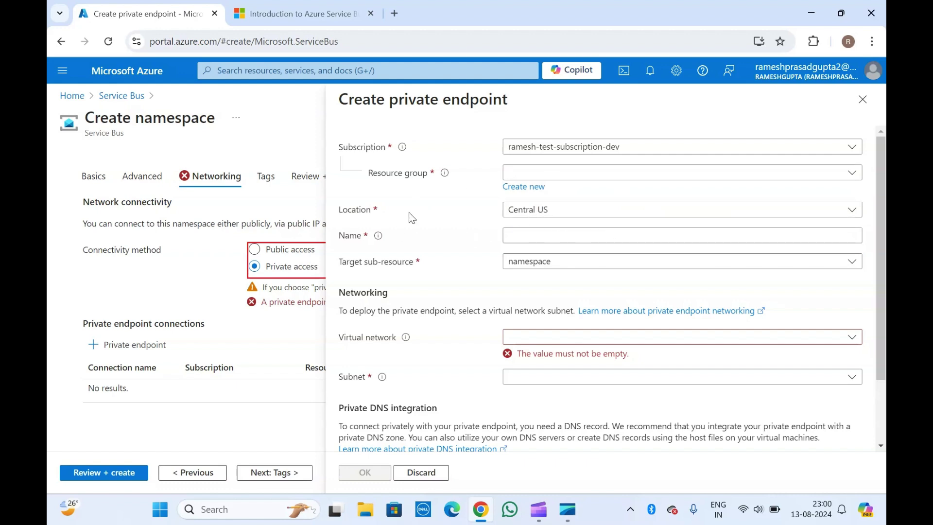
click(539, 236)
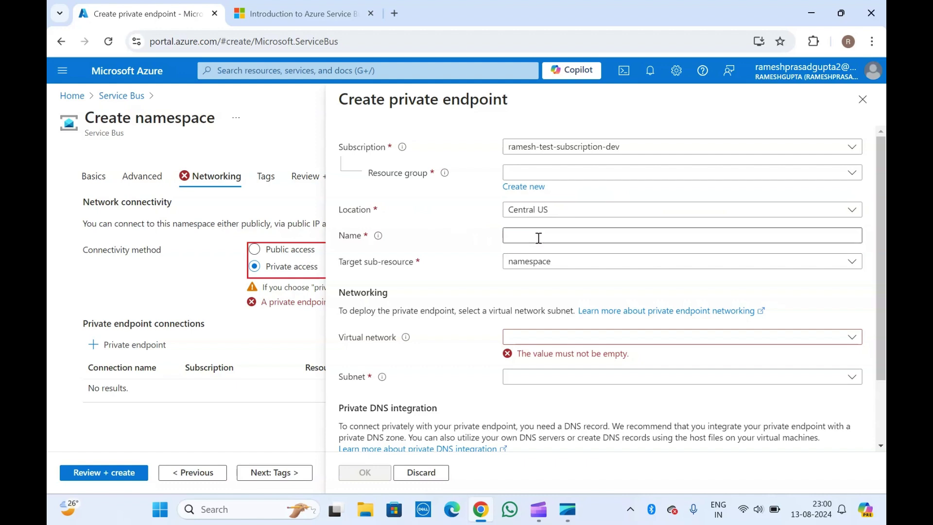
click(459, 281)
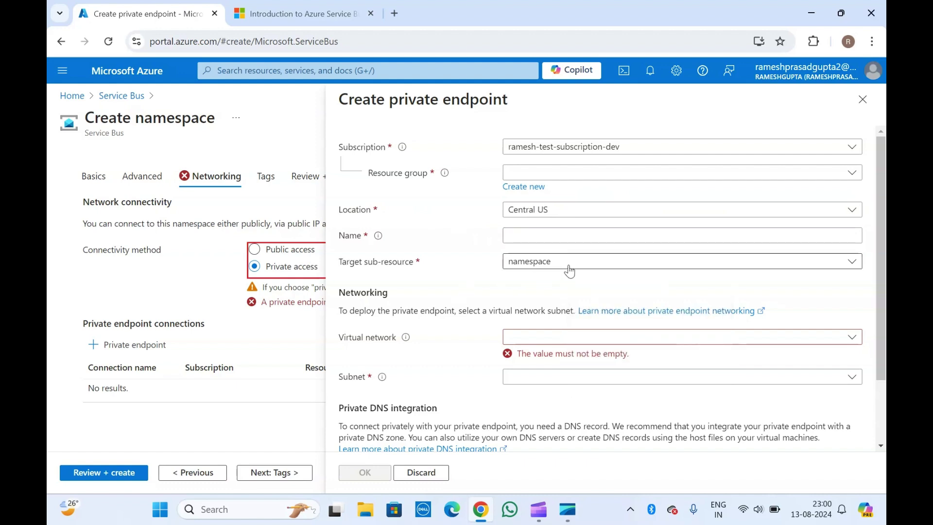
Step: Review the private endpoint's virtual network, subnet and private DNS zone options, and close the form without creating an endpoint
scroll(473, 287, down, 1)
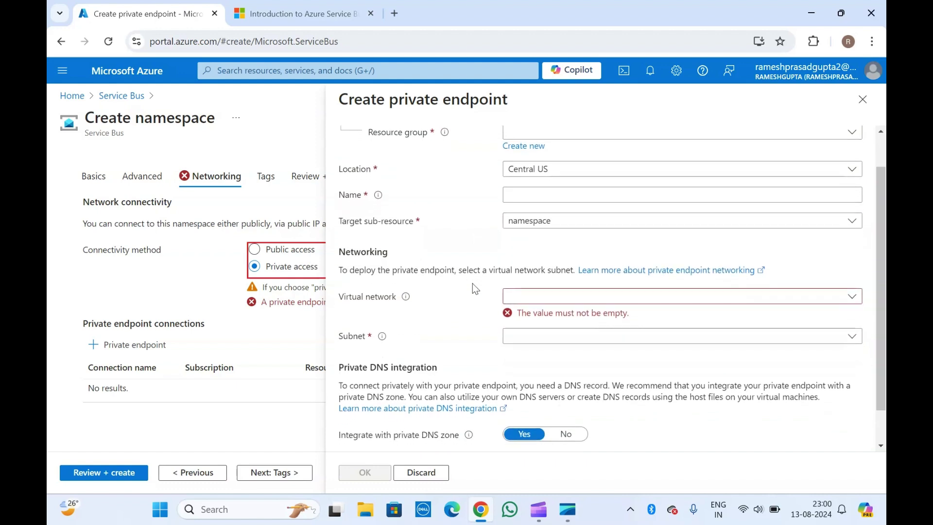
click(518, 298)
click(419, 340)
click(536, 339)
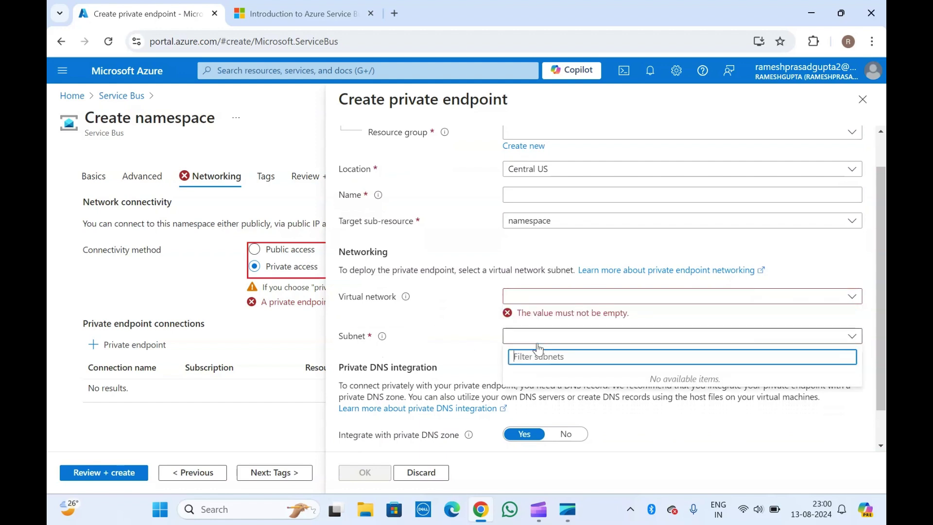
click(454, 344)
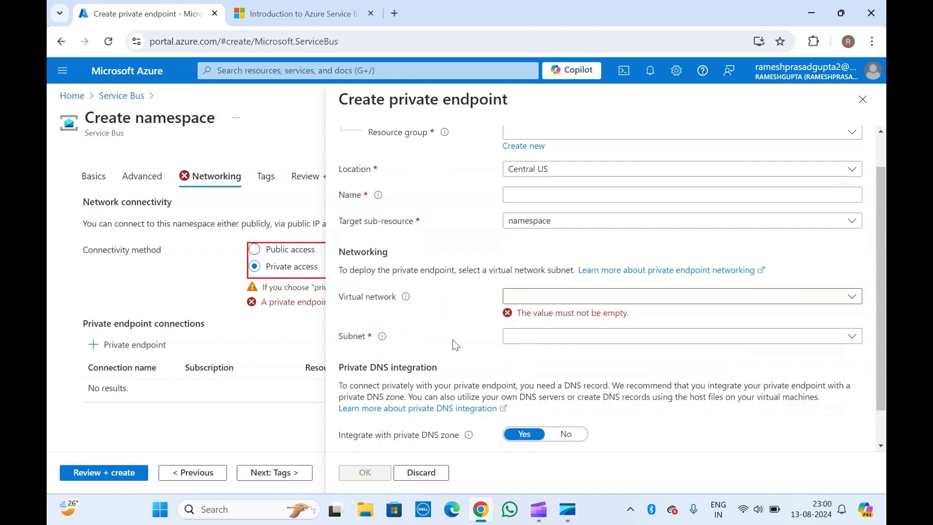
scroll(454, 343, down, 1)
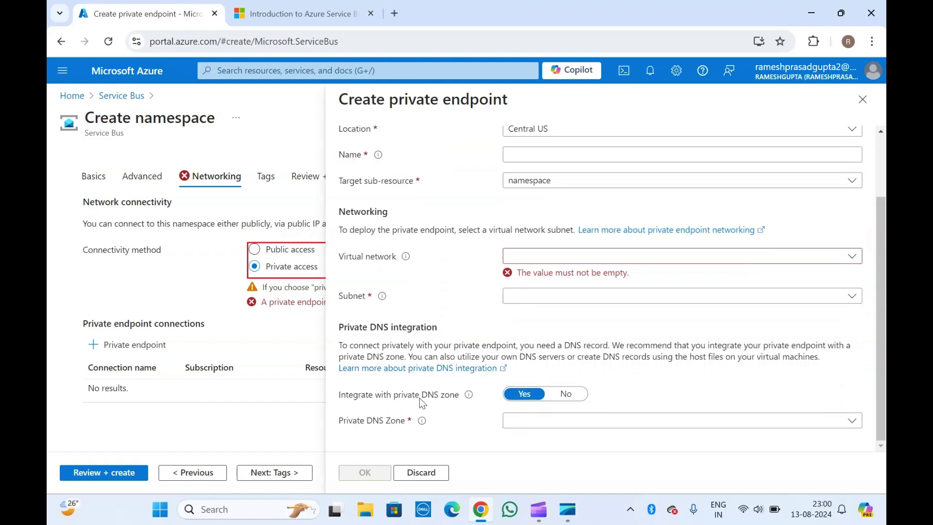
click(539, 423)
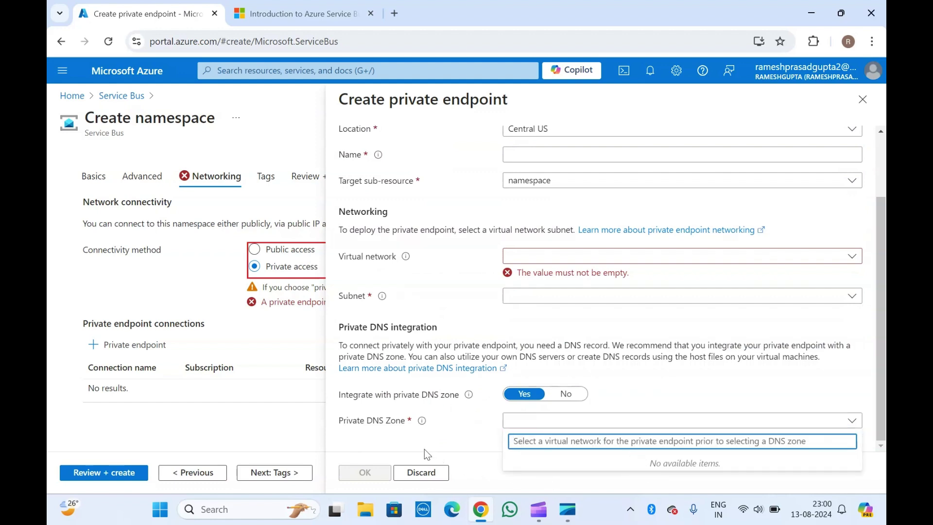
click(384, 423)
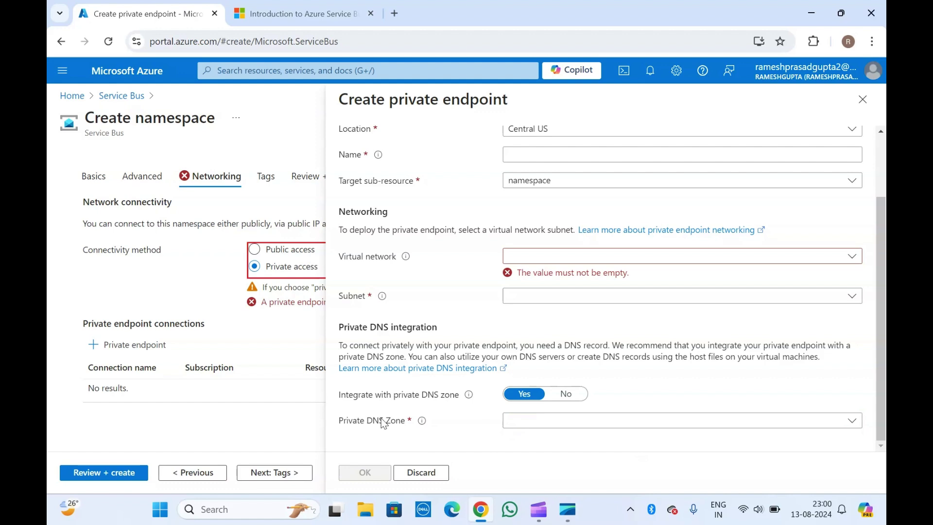
scroll(383, 423, up, 2)
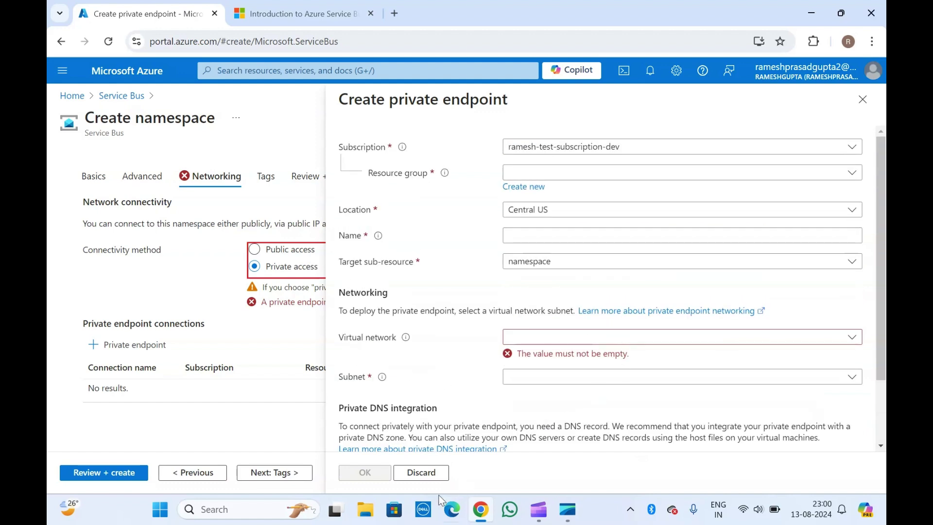
click(862, 104)
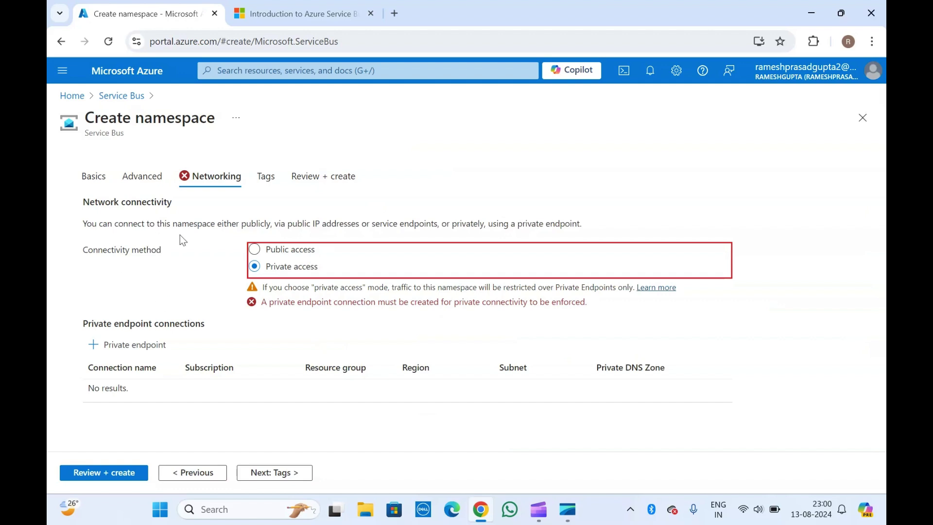
Step: Set the namespace's connectivity method back to Public access and change its pricing tier to Basic
click(267, 254)
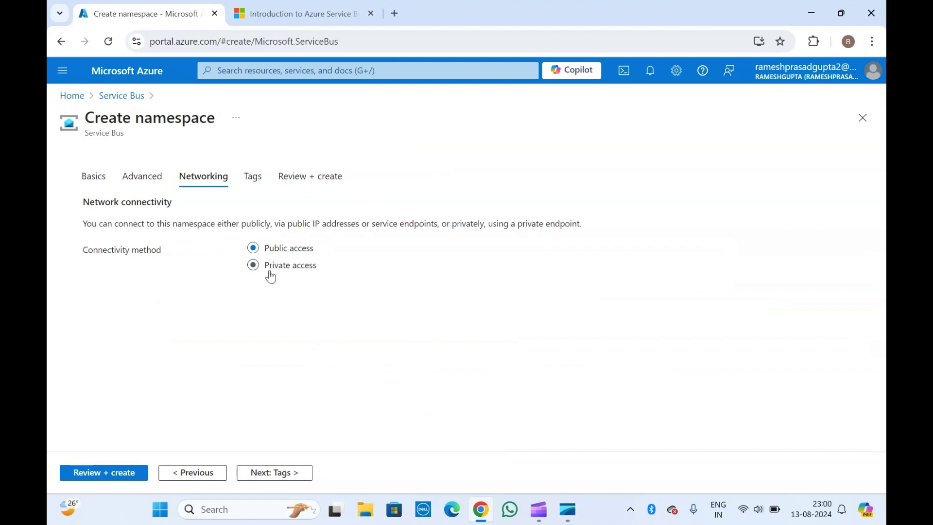
click(102, 183)
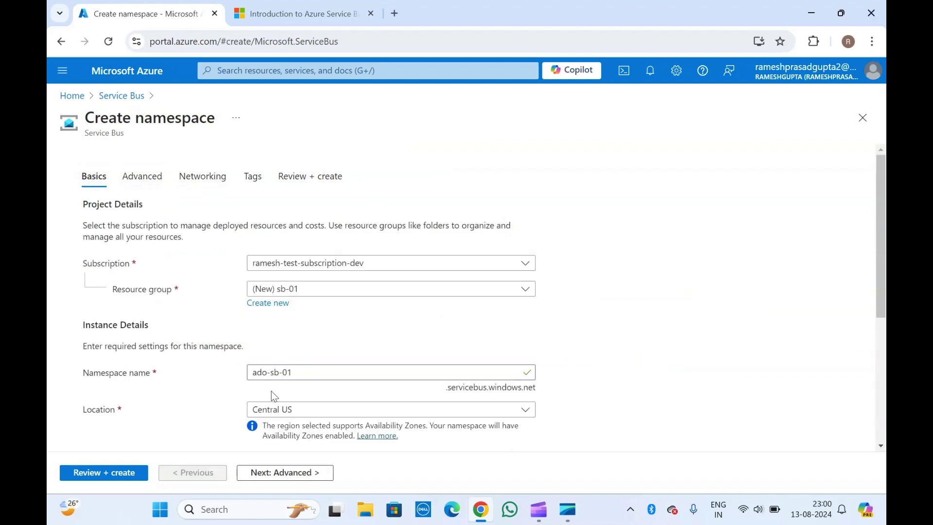
scroll(263, 386, down, 5)
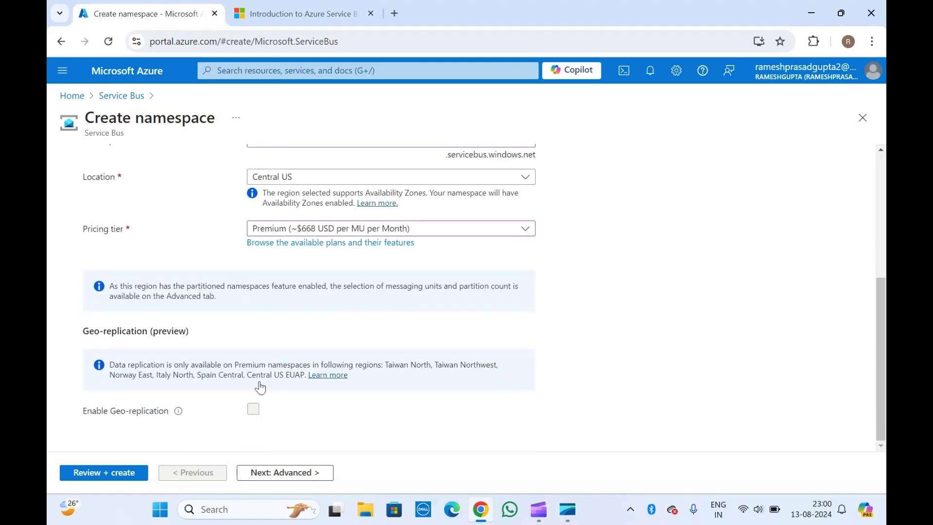
click(305, 228)
click(298, 351)
scroll(288, 358, up, 5)
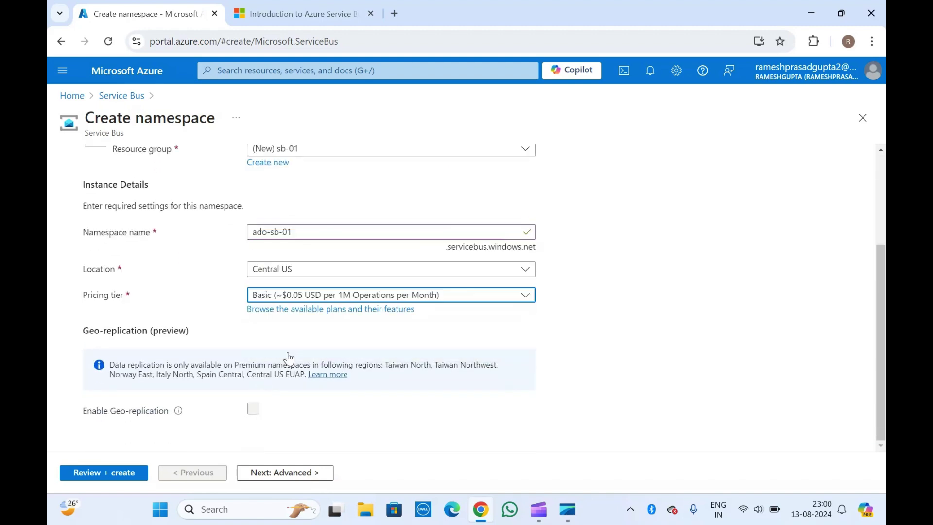
Step: Proceed through the remaining settings without adding tags, review the configuration summary, and create the ado-sb-01 namespace
click(281, 476)
click(282, 474)
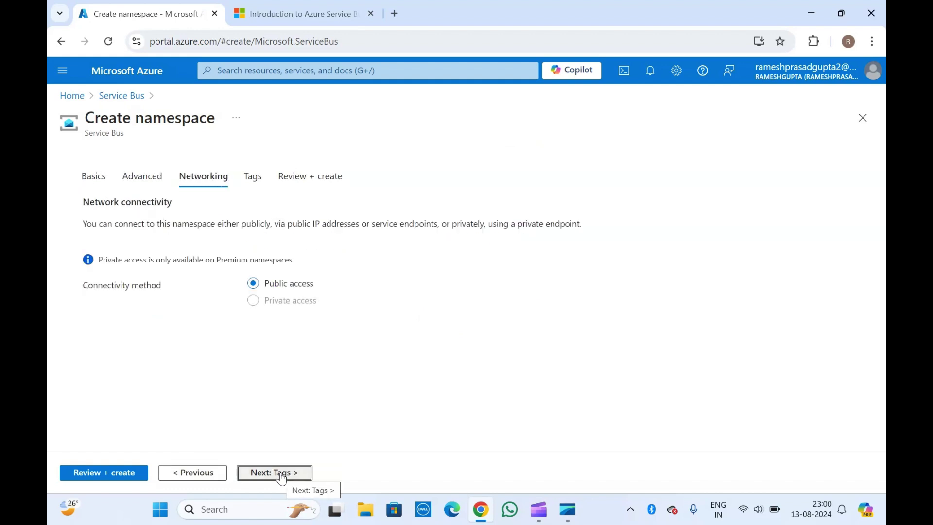
click(281, 472)
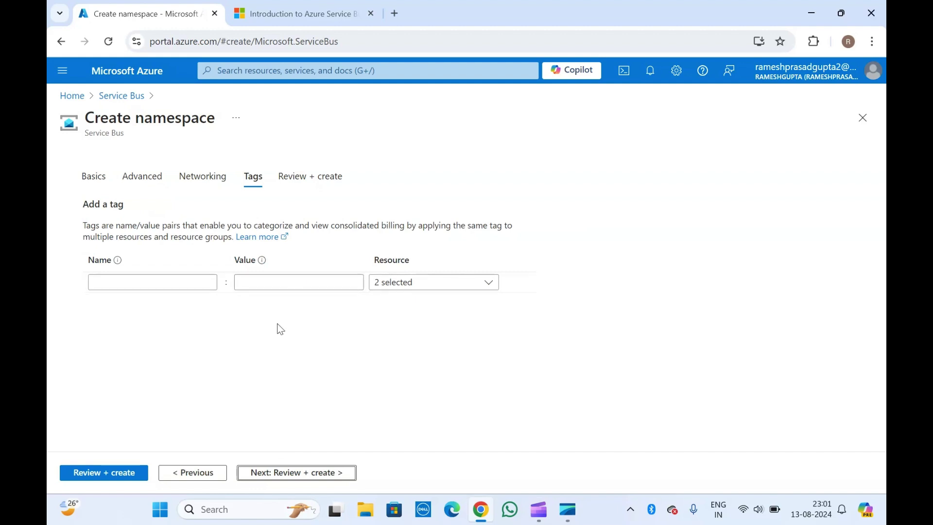
click(294, 473)
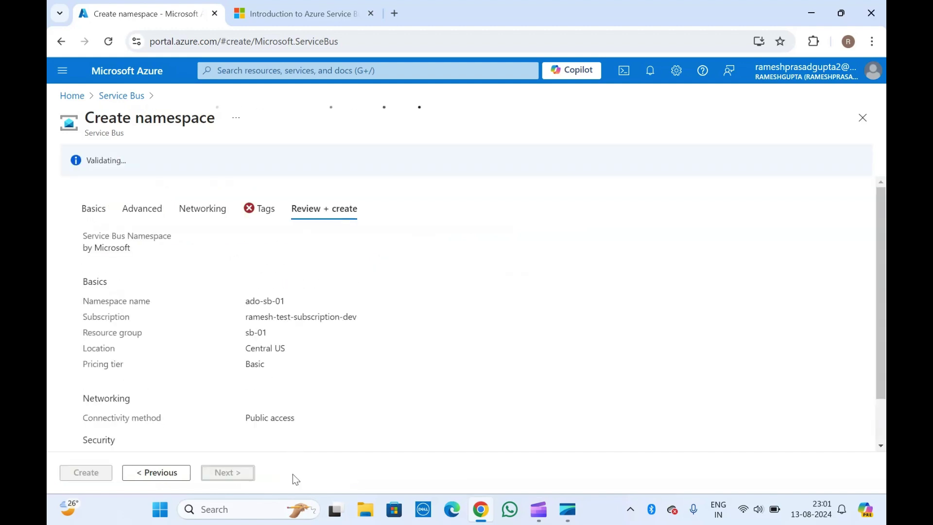
scroll(226, 359, down, 1)
scroll(226, 359, up, 1)
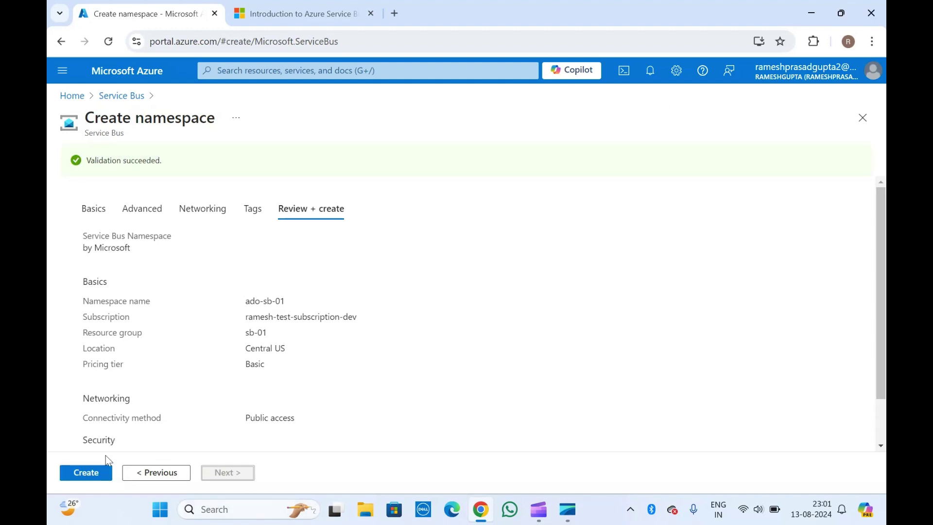
click(86, 472)
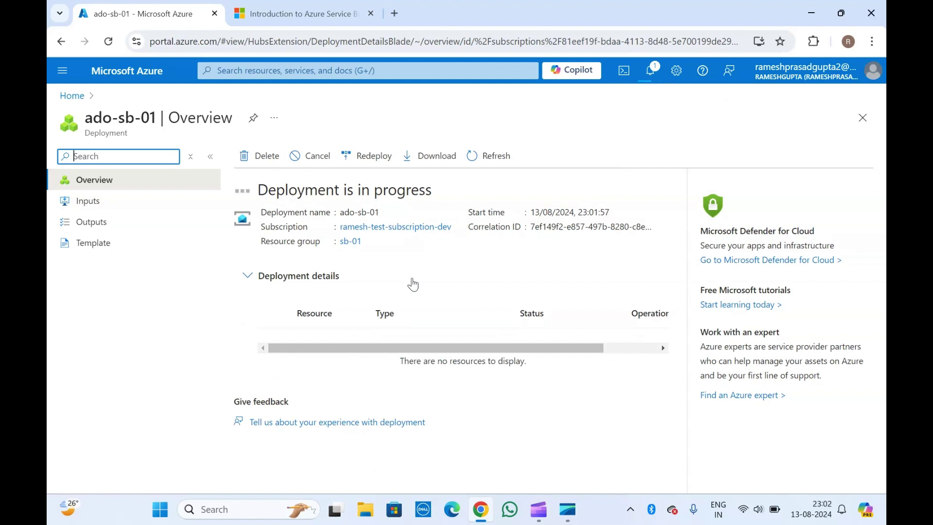
Step: Check the inputs and outputs of the ado-sb-01 deployment, reading through all the input parameters
click(106, 203)
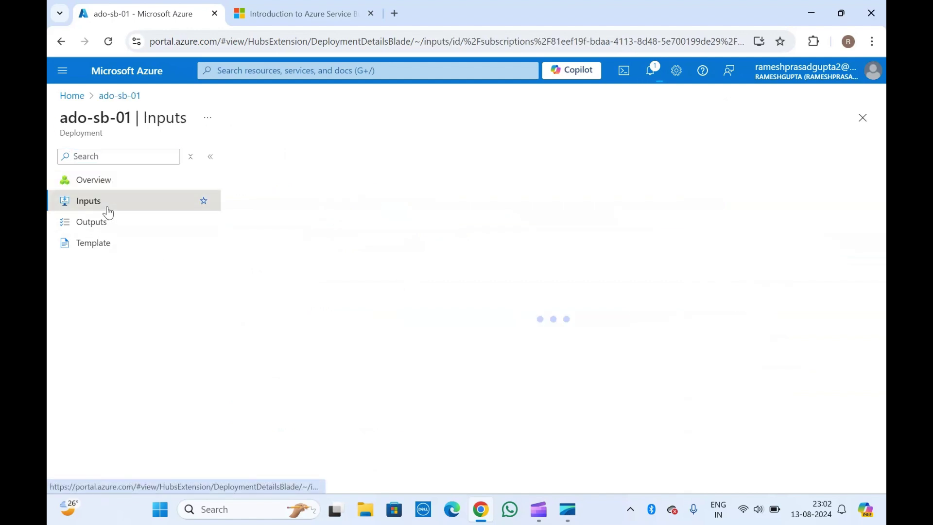
click(125, 227)
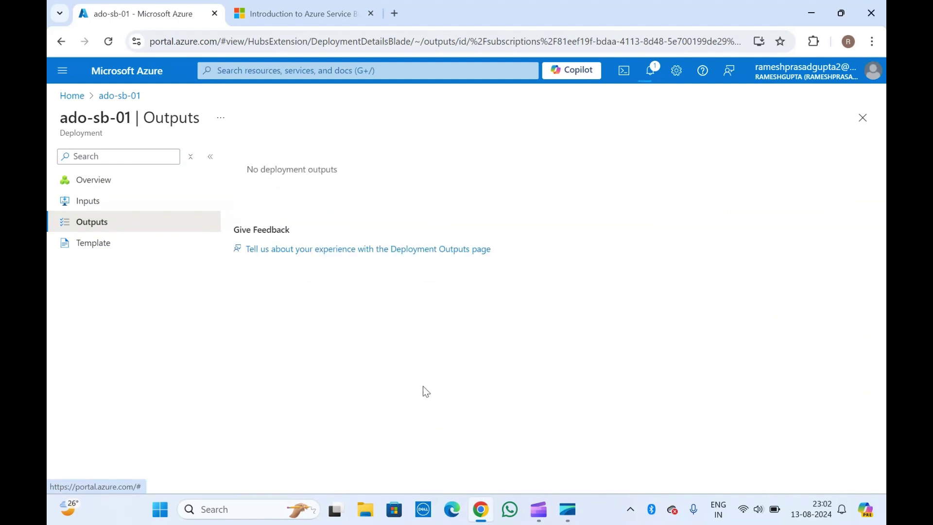
click(113, 207)
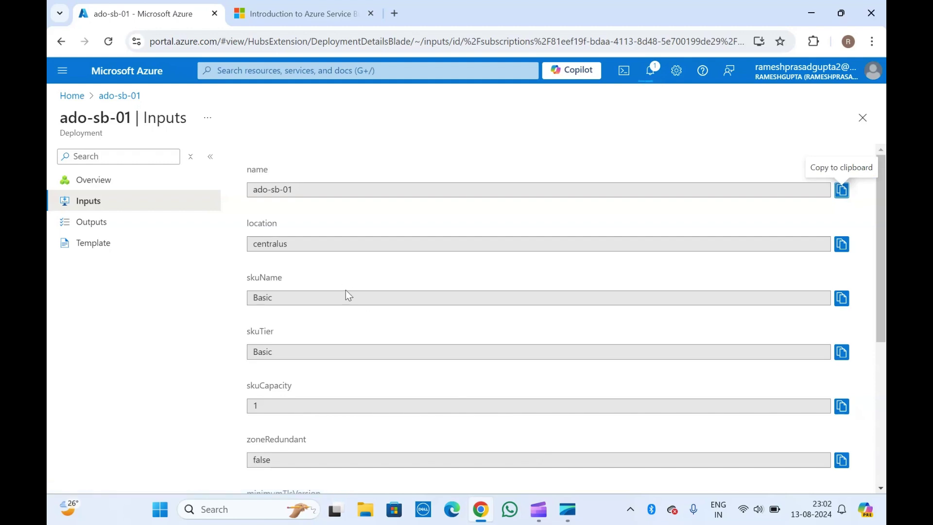
scroll(347, 292, down, 5)
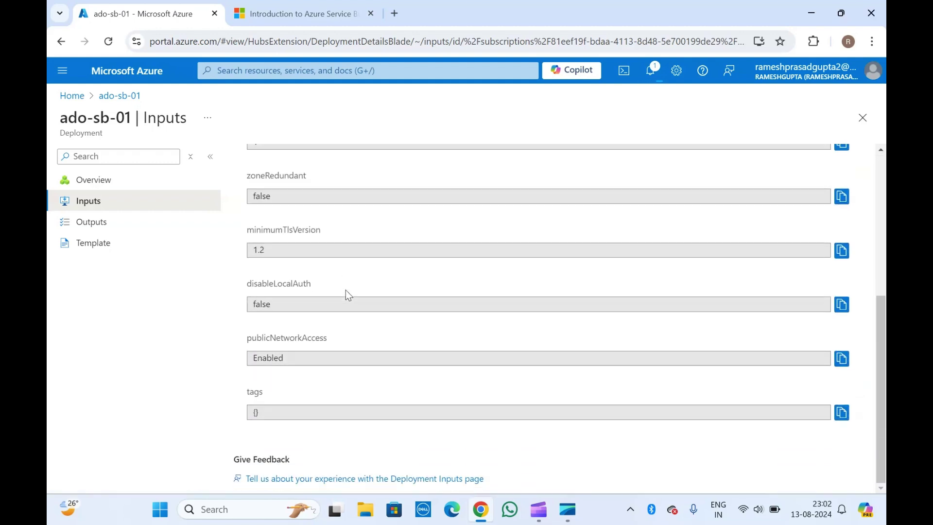
Step: Examine the deployment's ARM template, from its parameter definitions to the namespace resource's properties
click(111, 246)
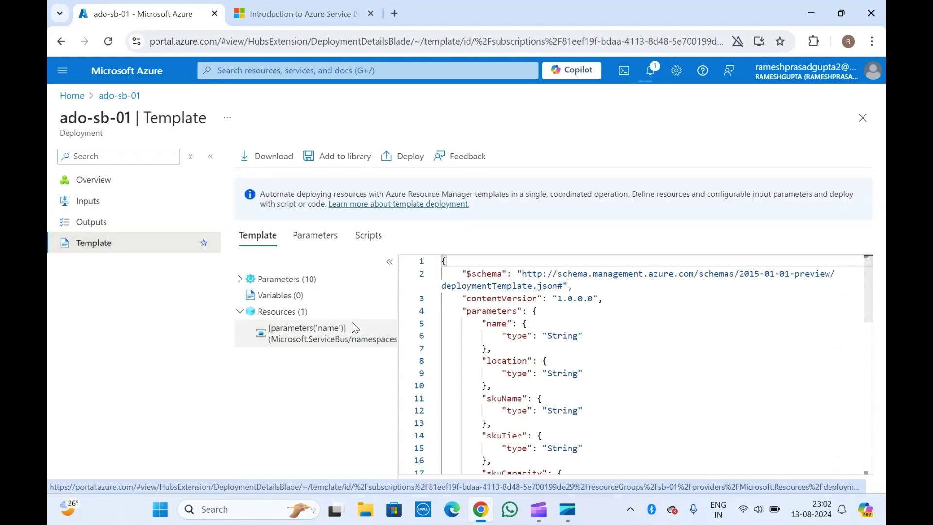
scroll(597, 400, down, 10)
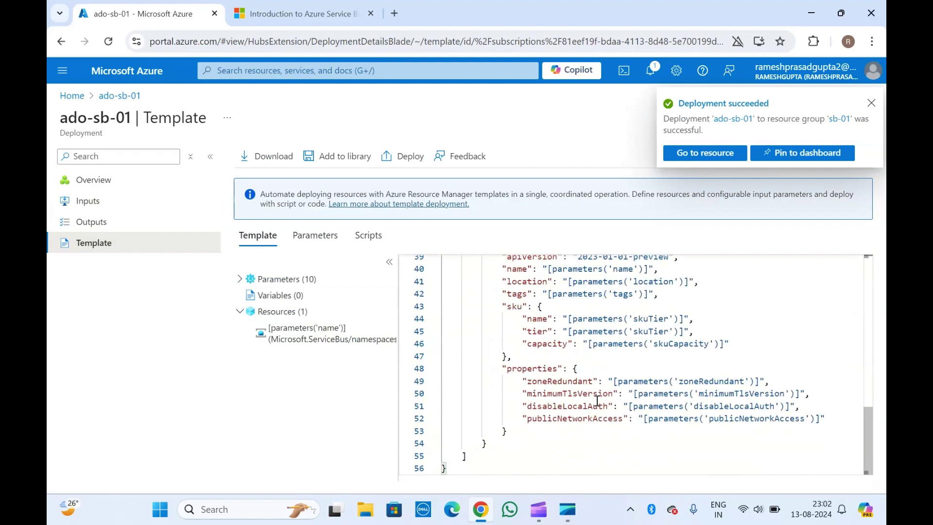
scroll(597, 399, up, 10)
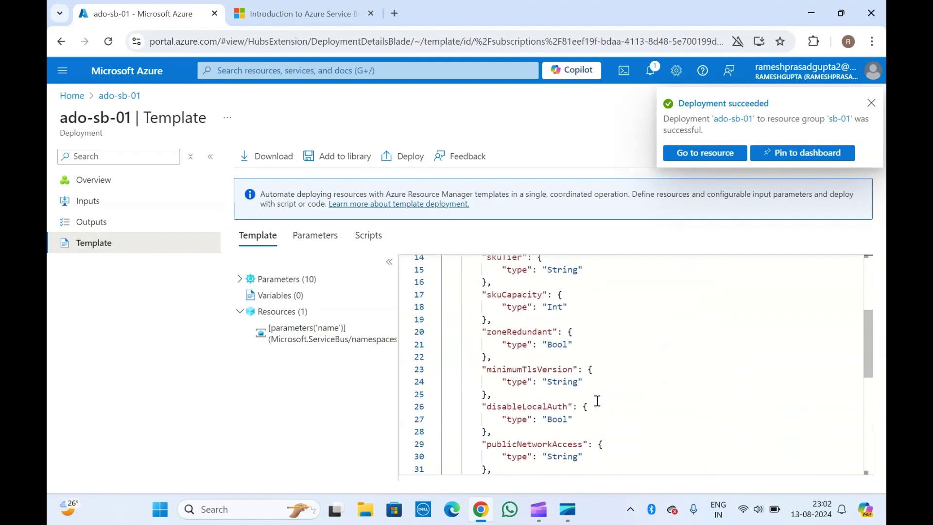
scroll(597, 399, down, 8)
scroll(597, 400, down, 2)
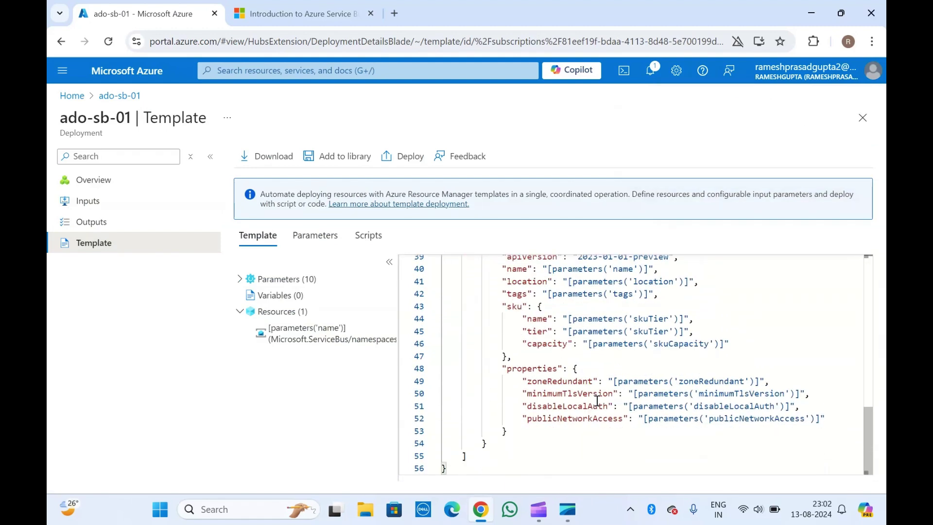
Step: Return to the deployment overview, open the deployed ado-sb-01 namespace, and review its essentials, metrics charts and queue list
click(97, 179)
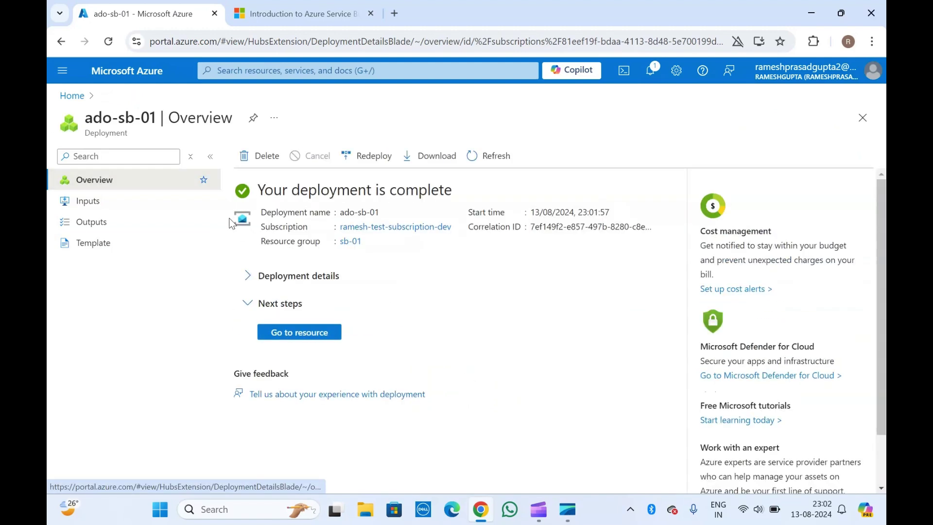
click(297, 334)
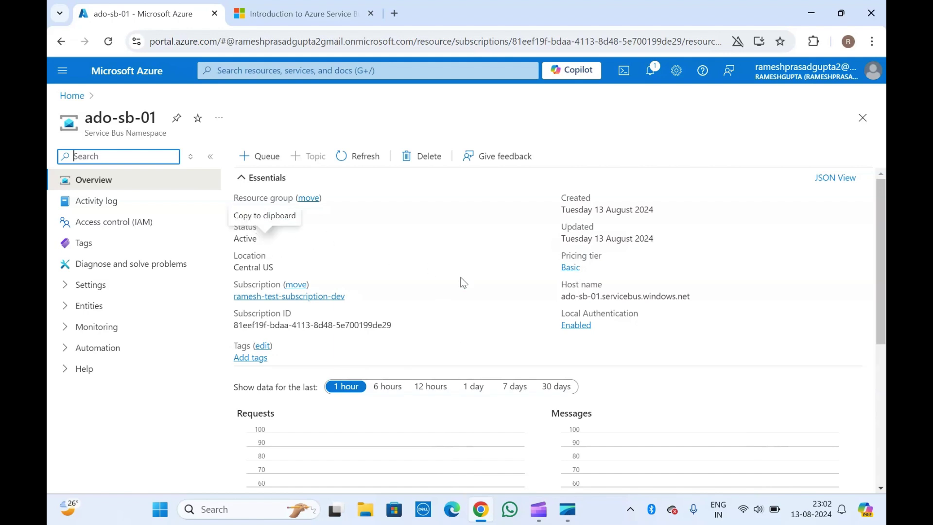
scroll(539, 295, down, 3)
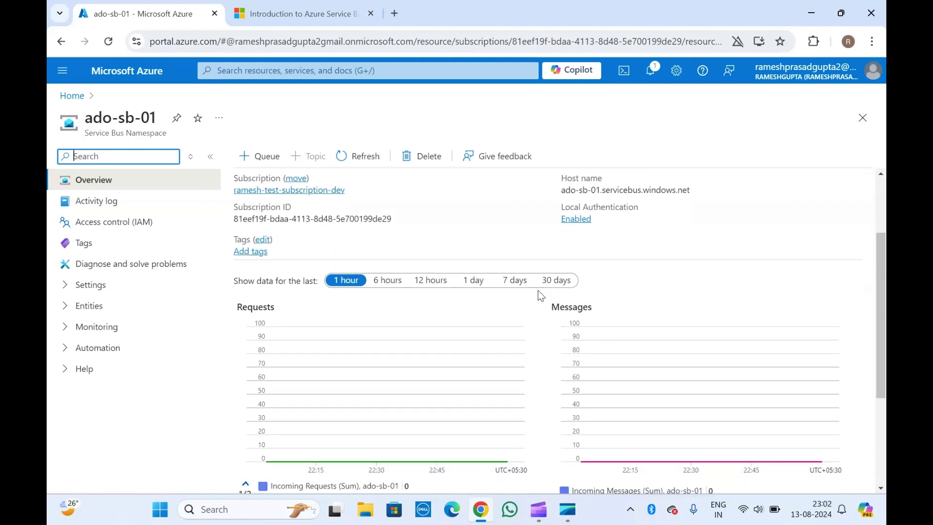
scroll(583, 471, down, 1)
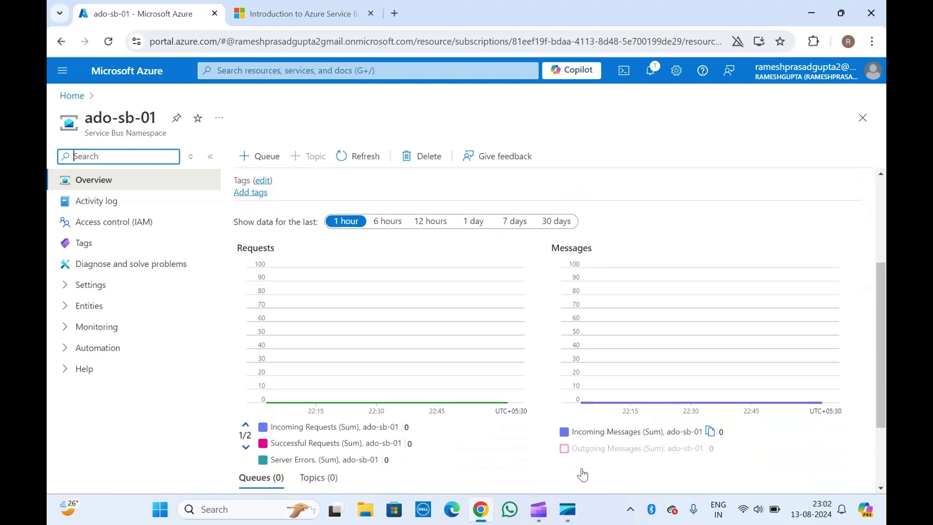
scroll(585, 474, down, 2)
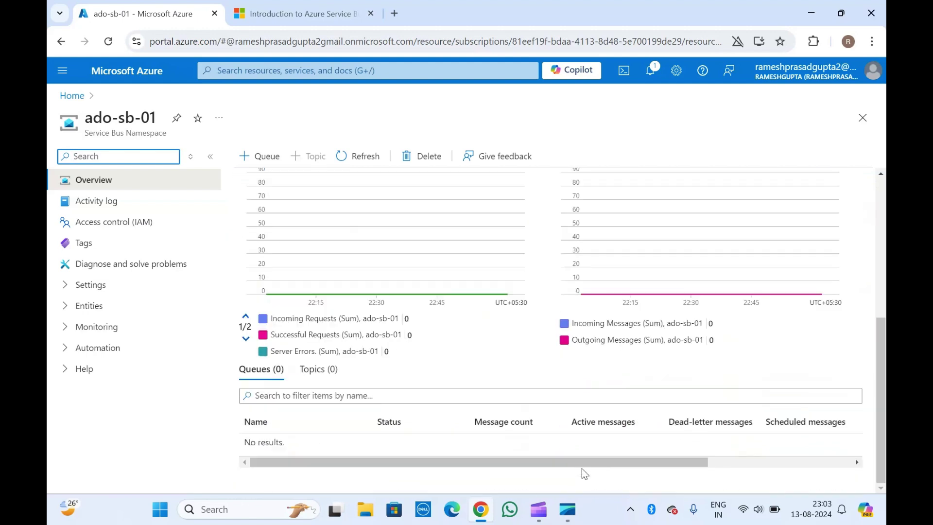
Step: Review the ado-sb-01 overview's metrics charts and compare its topic and queue lists
scroll(529, 316, up, 4)
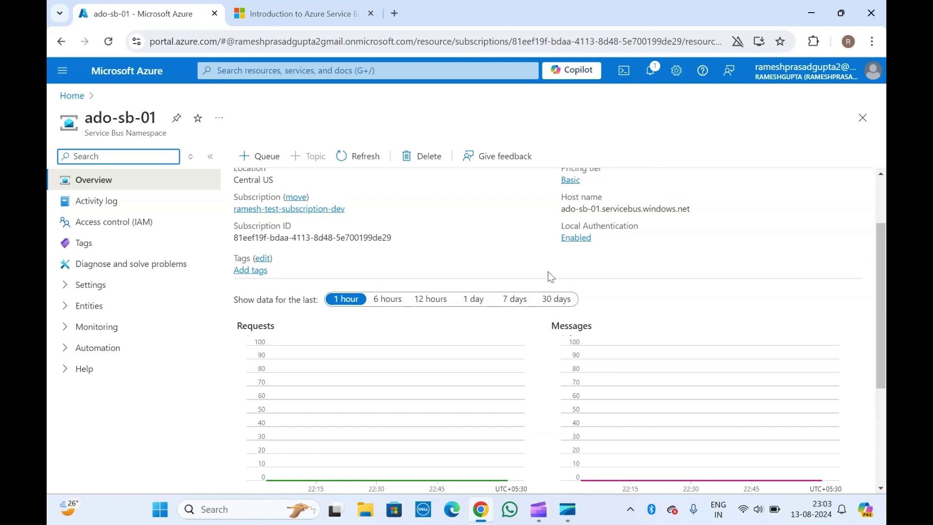
scroll(551, 268, down, 4)
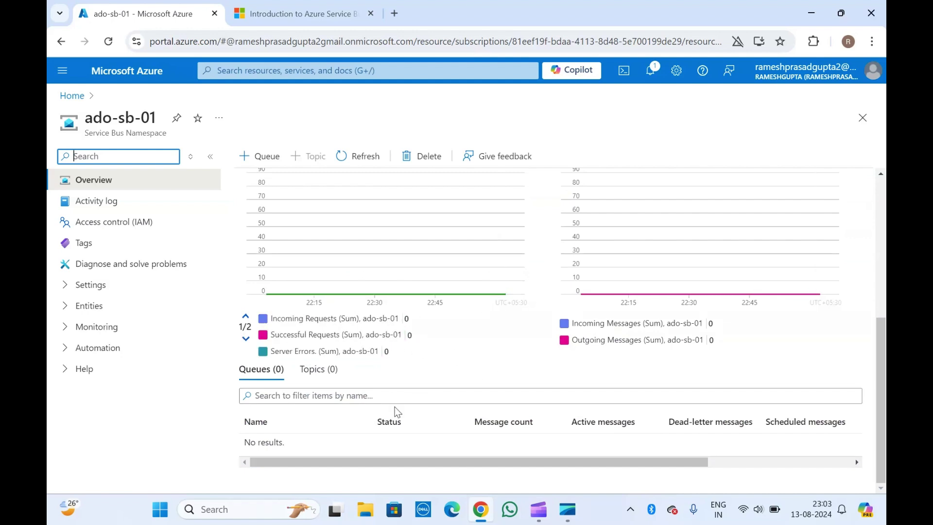
click(321, 371)
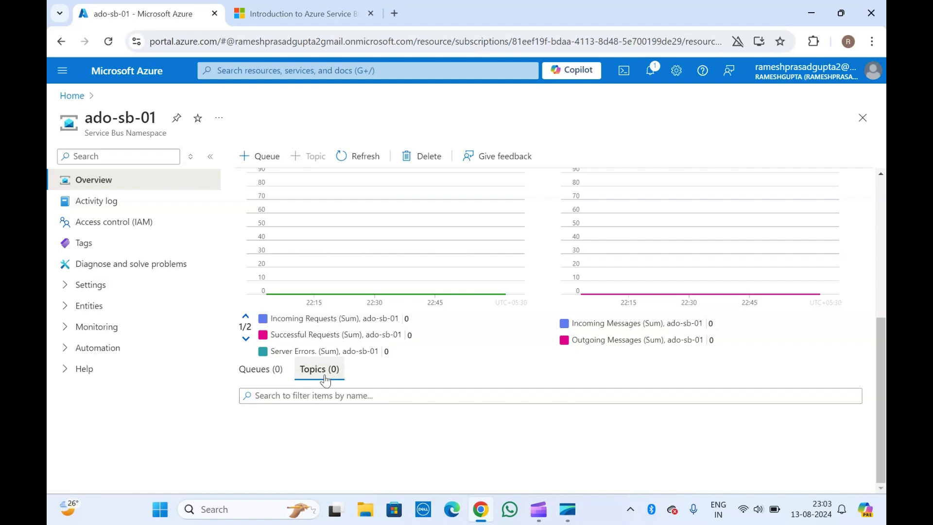
click(259, 380)
scroll(457, 359, up, 5)
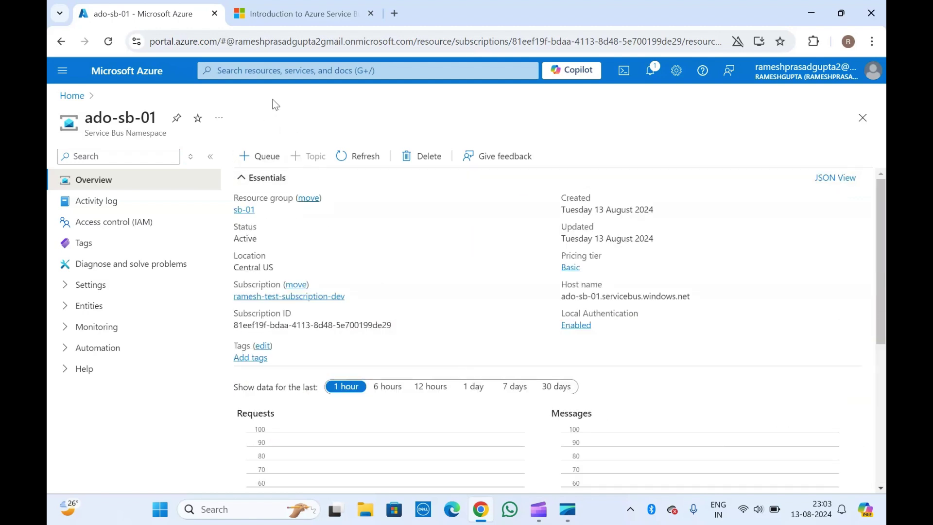
Step: Look over the options for creating a queue in ado-sb-01, then close the form without creating one
click(263, 160)
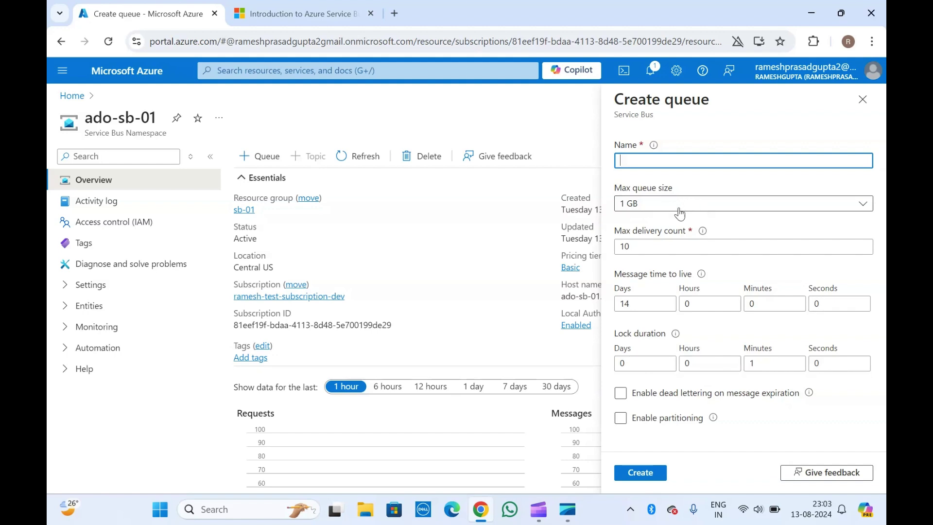
click(637, 186)
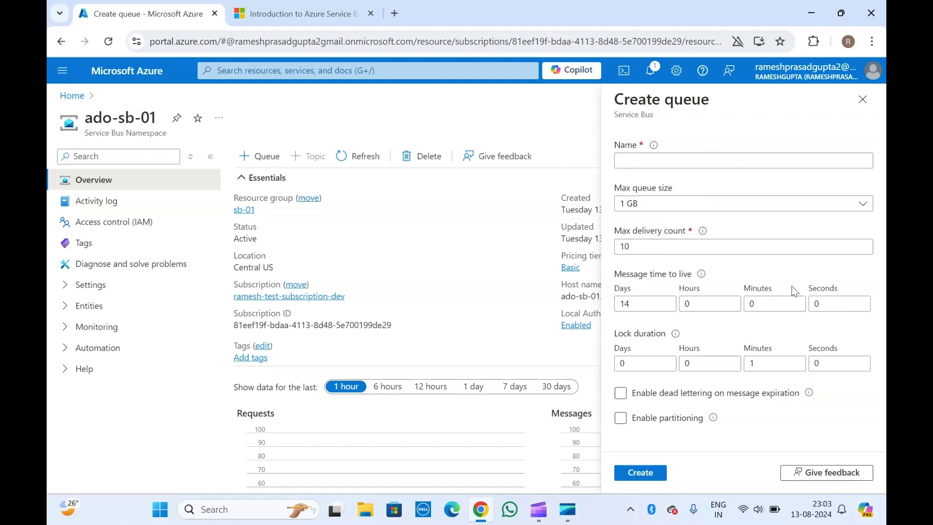
click(863, 99)
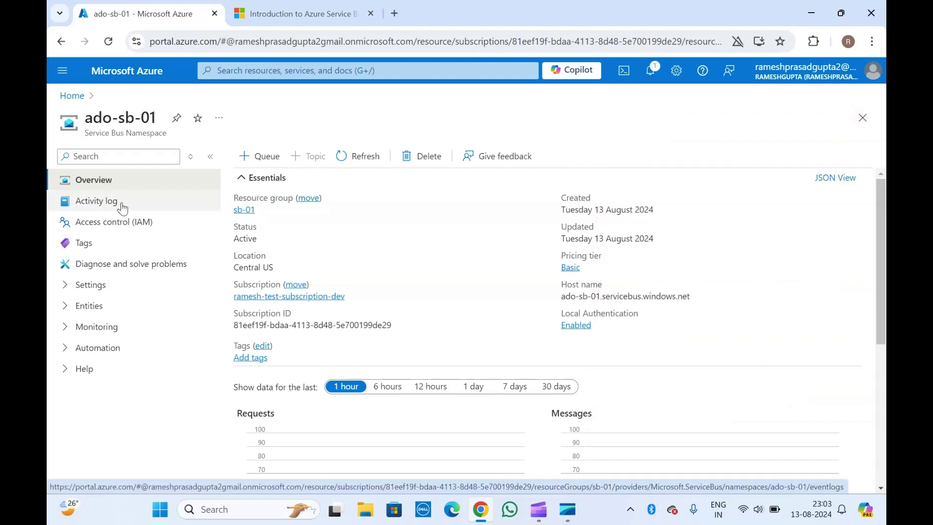
Step: Check the namespace's activity log, access control and shared access policies
click(122, 210)
click(125, 228)
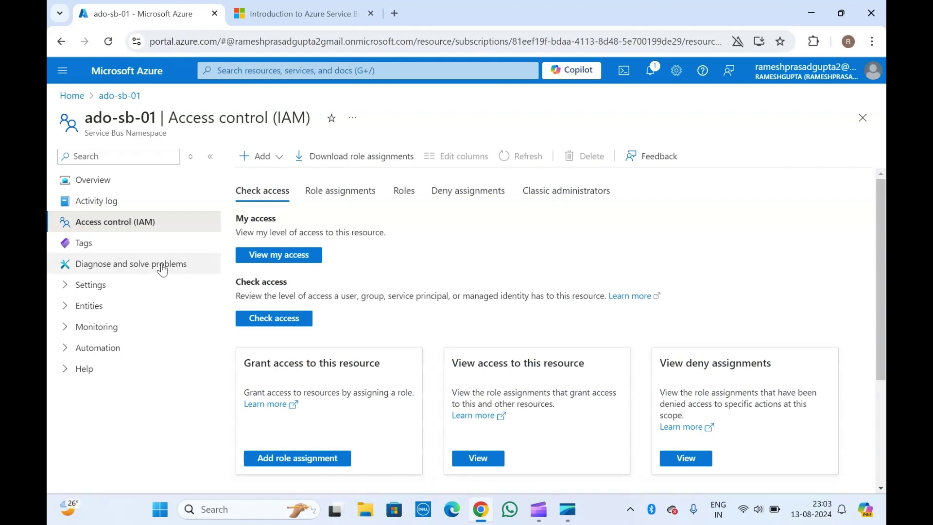
click(75, 287)
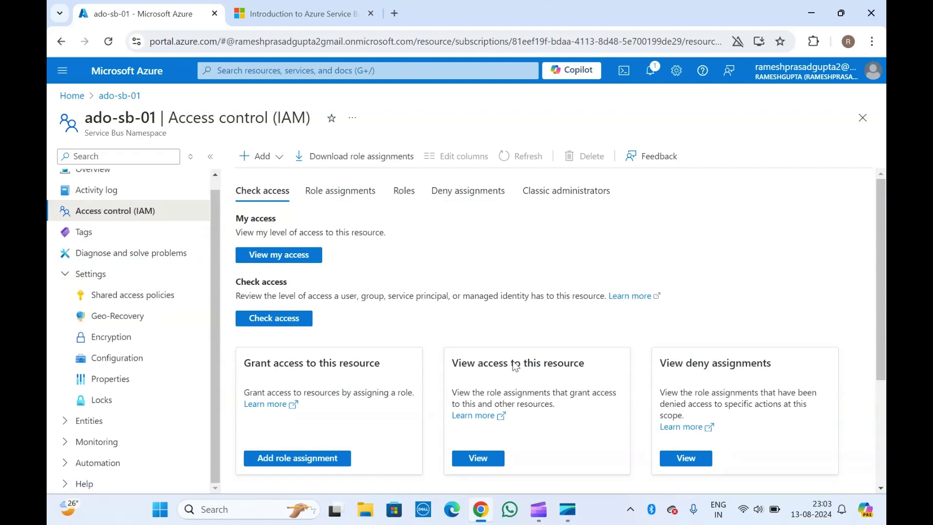
click(139, 295)
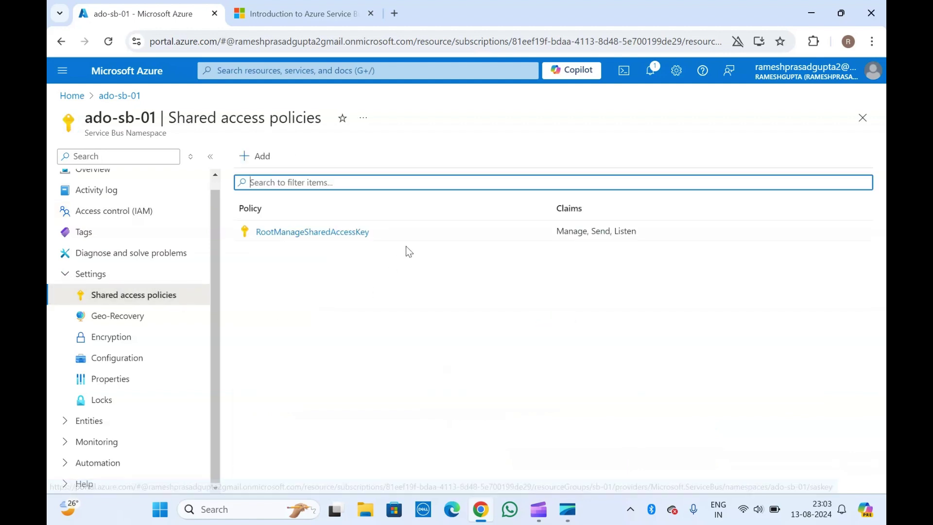
click(363, 328)
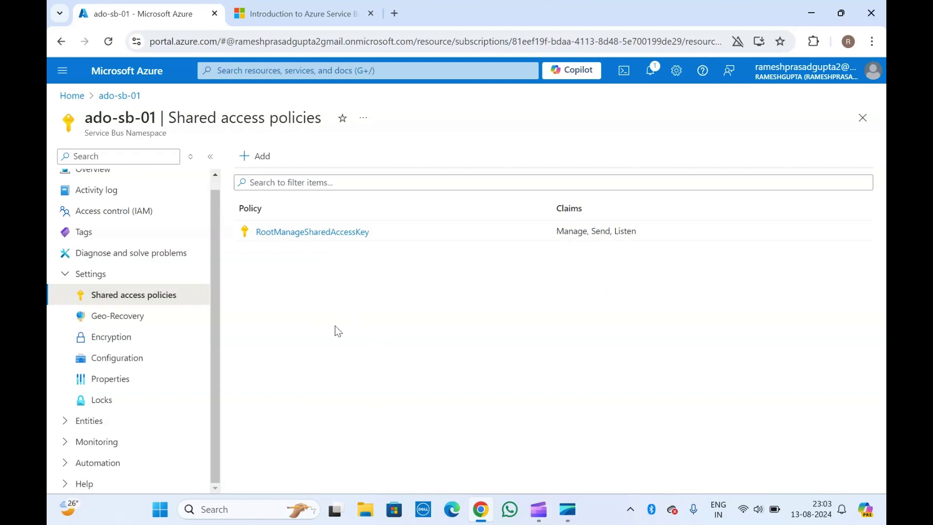
Step: Examine the namespace's Geo-Recovery, Encryption, Configuration and Properties settings
click(135, 321)
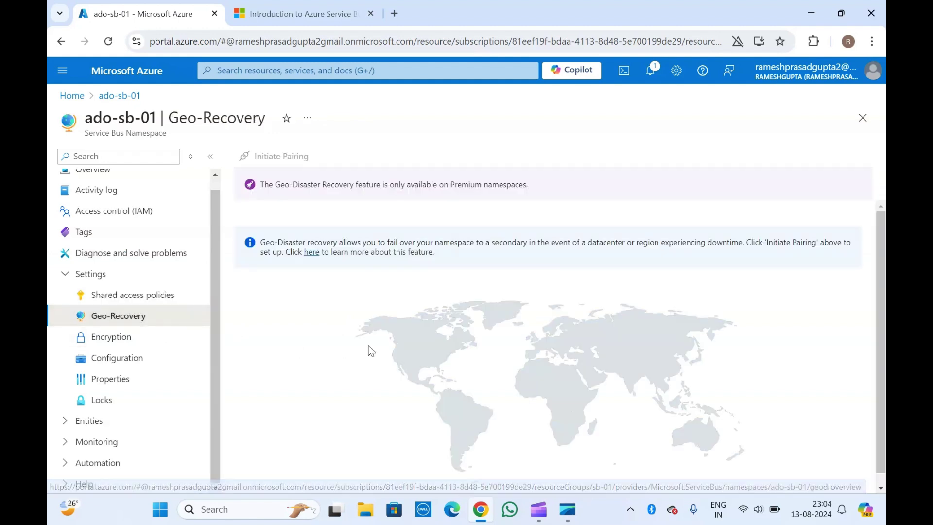
scroll(368, 345, down, 1)
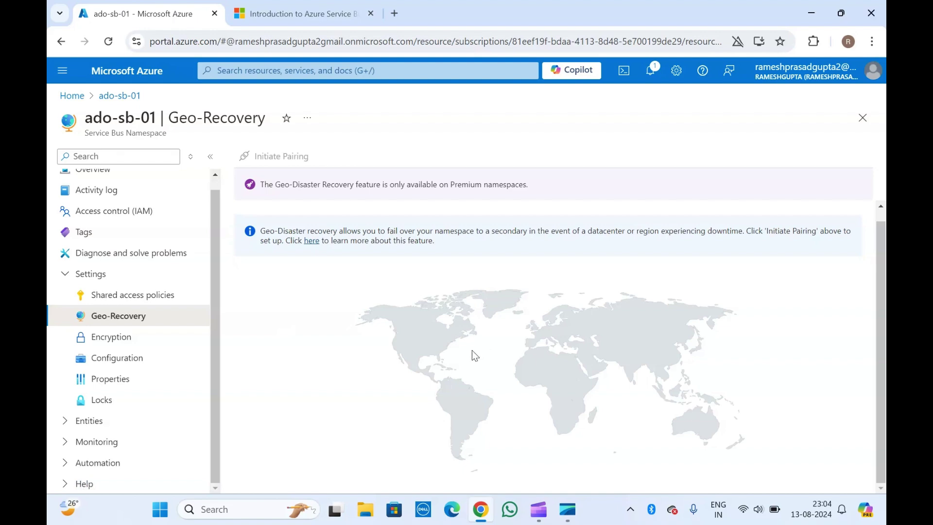
click(117, 340)
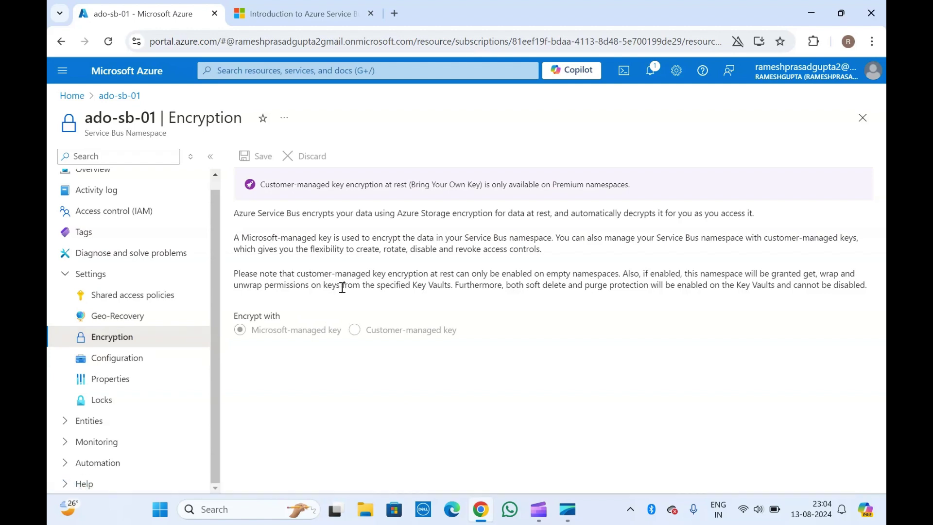
click(141, 359)
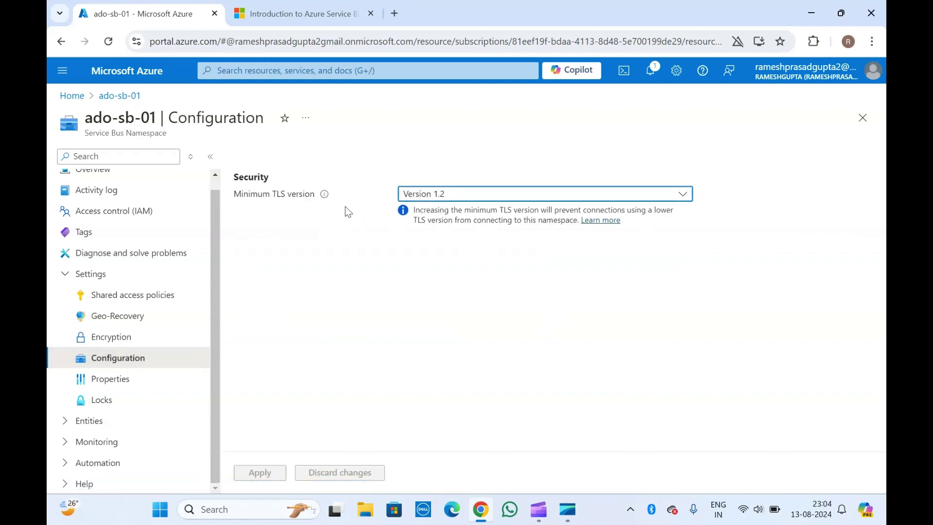
click(149, 380)
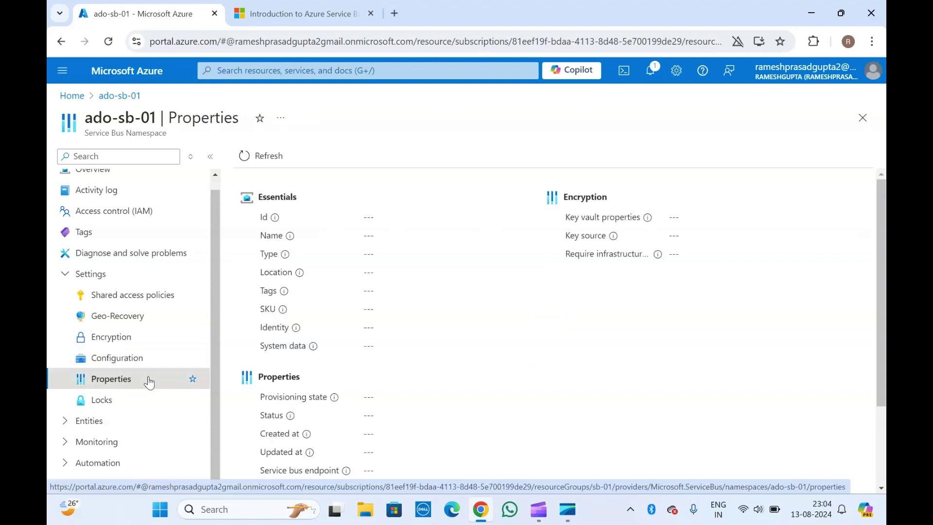
Step: Create a queue named queue in the ado-sb-01 namespace, keeping the default size, delivery and duration settings
click(89, 427)
scroll(89, 432, down, 1)
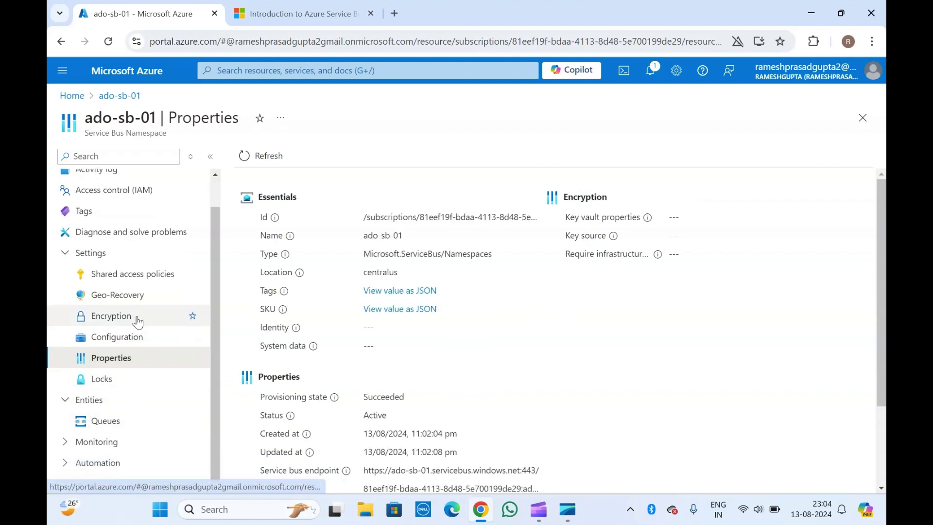
click(105, 420)
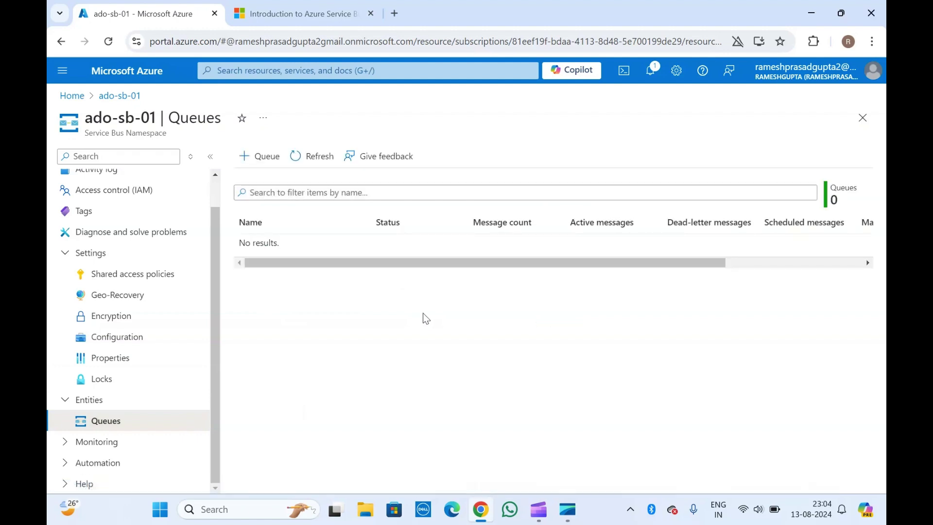
click(261, 164)
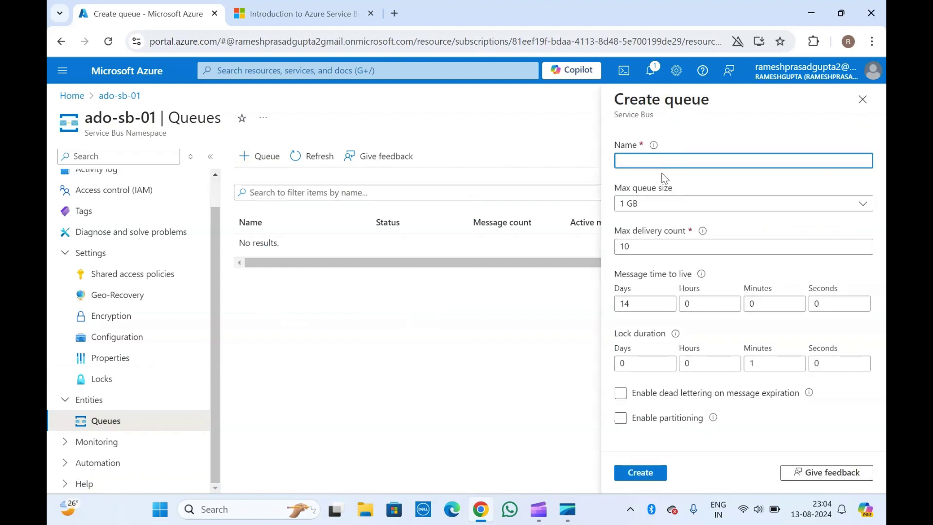
text(queue)
click(659, 471)
click(657, 473)
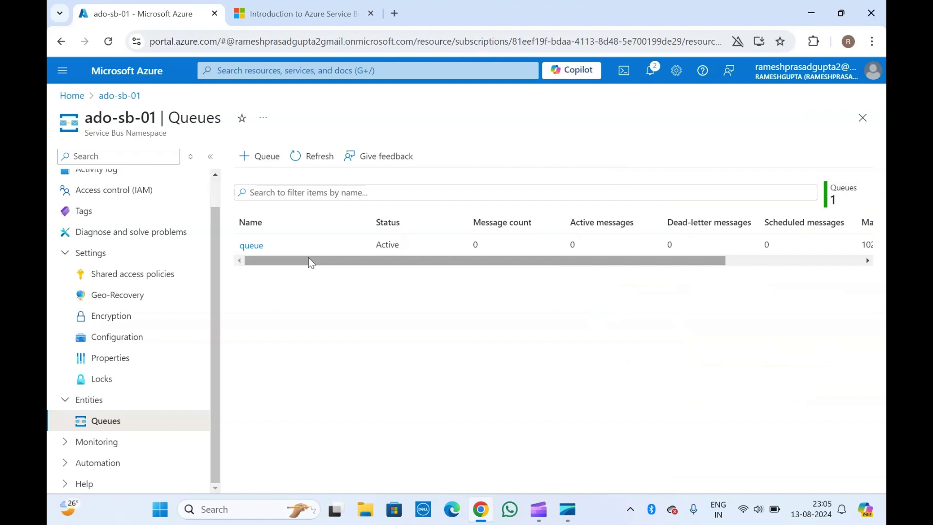
Step: Open the new queue and review its overview, its available settings and the Service Bus Explorer
click(251, 244)
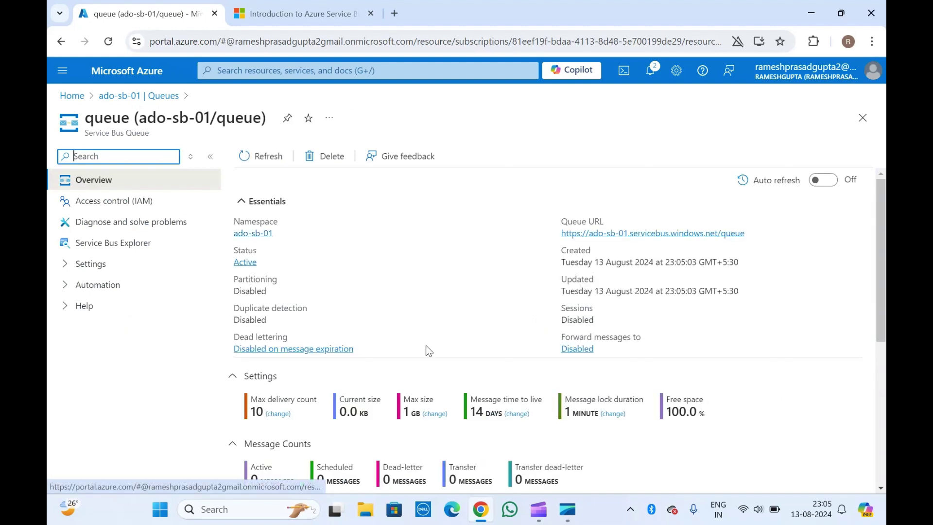
scroll(524, 389, down, 5)
scroll(524, 389, up, 5)
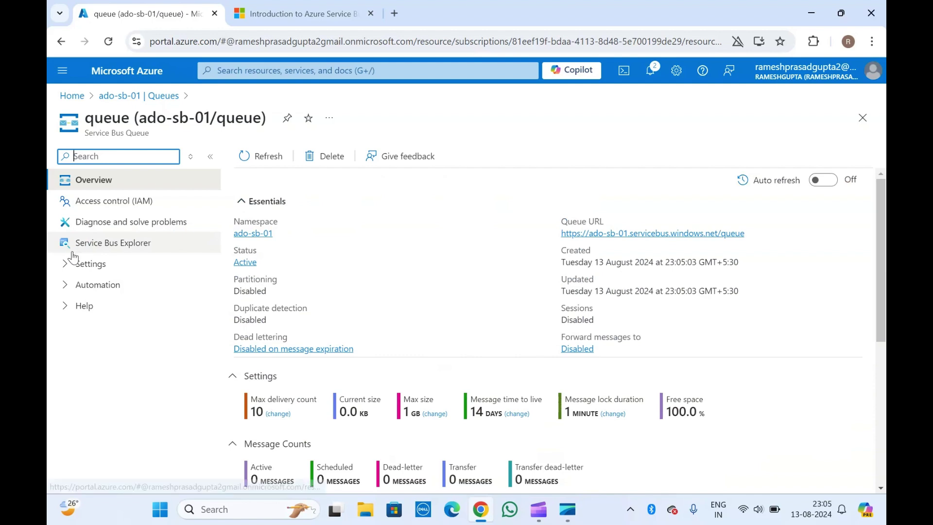
click(67, 265)
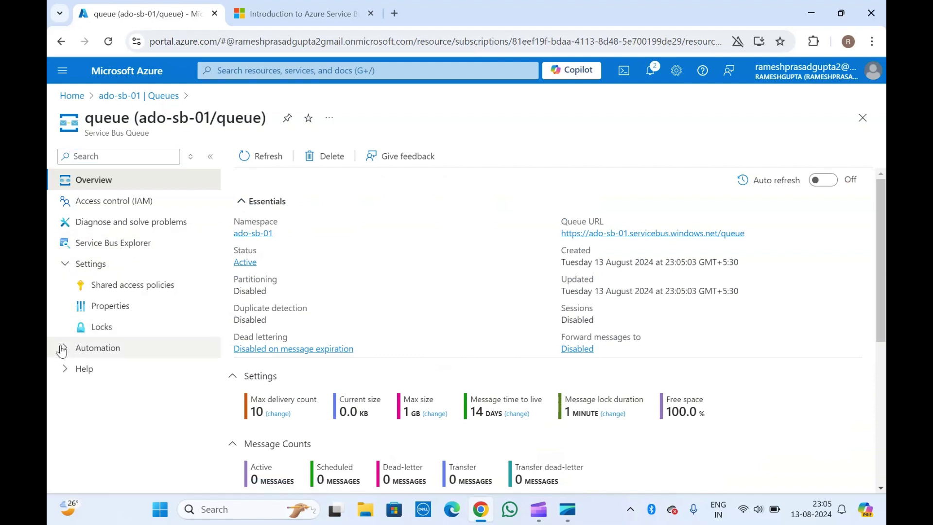
click(203, 243)
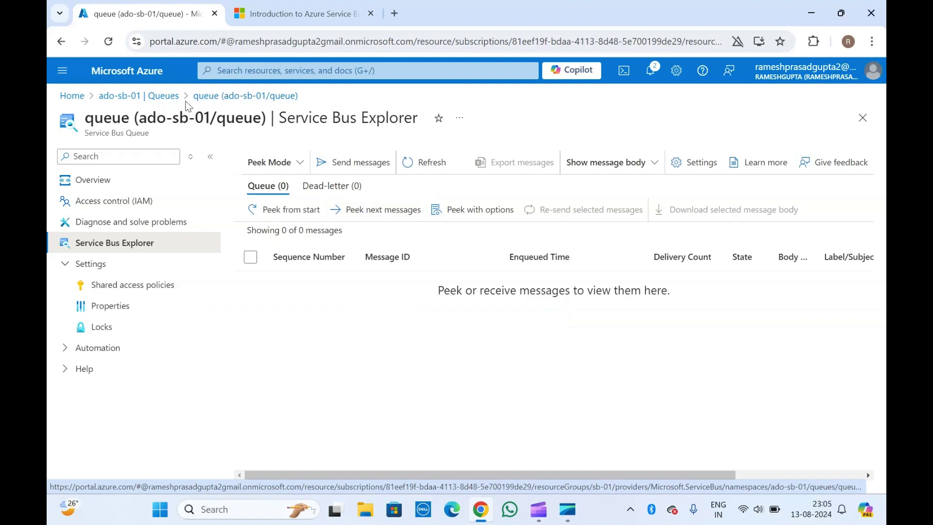
Step: Return to the ado-sb-01 namespace and look through its monitoring pages, including Alerts, Diagnostic settings and Logs
click(168, 98)
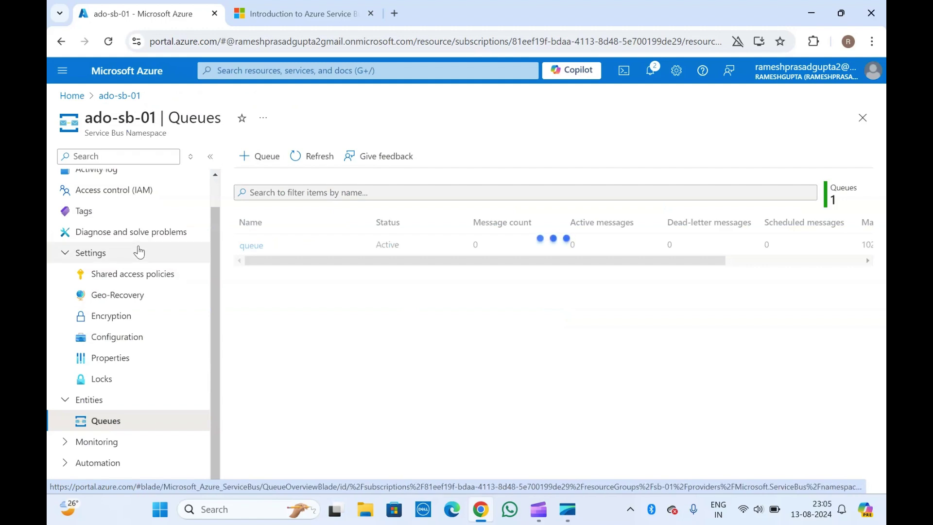
click(57, 440)
scroll(144, 420, down, 3)
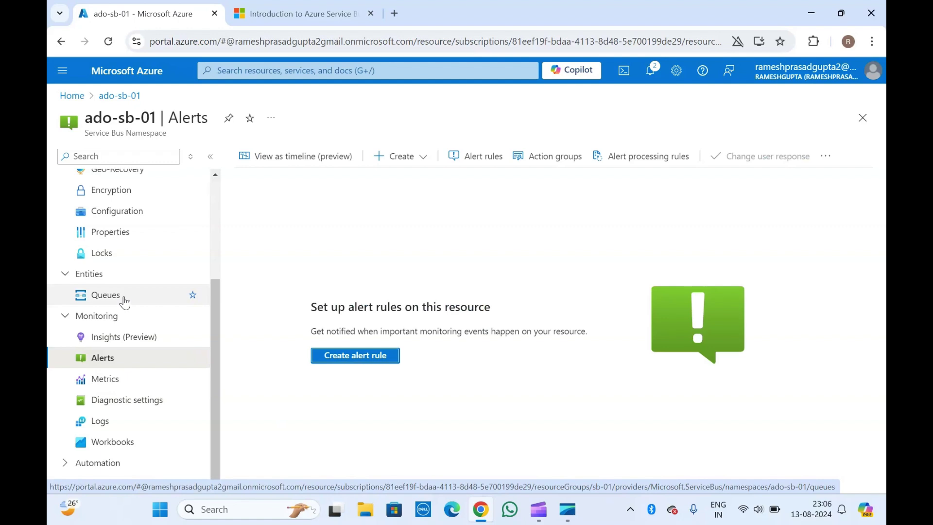
click(144, 398)
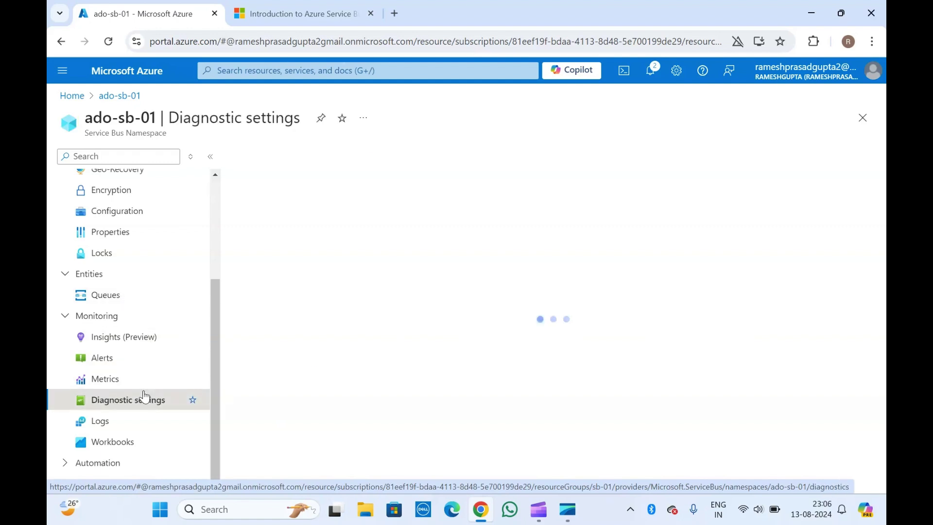
click(123, 424)
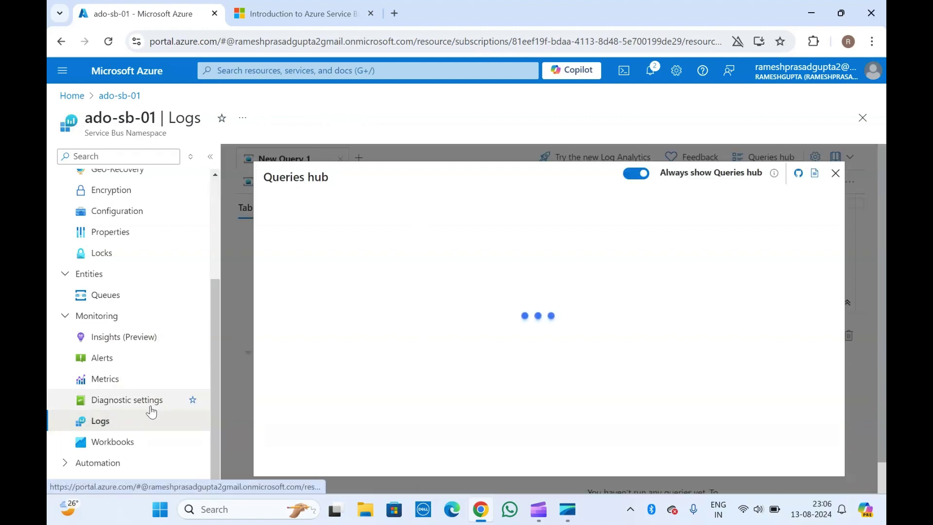
Step: Expand the namespace's Automation and Help sections and look over the entries they offer
click(98, 462)
scroll(104, 463, down, 1)
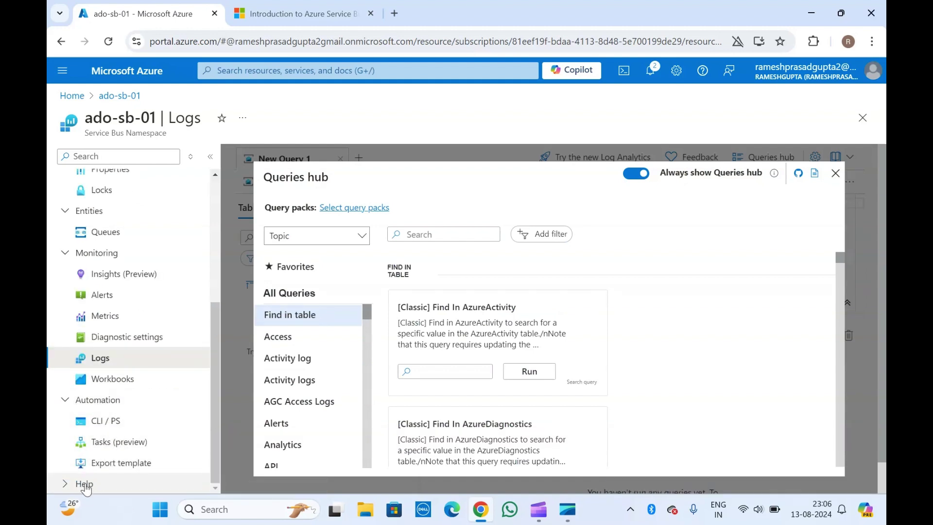
click(86, 484)
scroll(121, 477, down, 1)
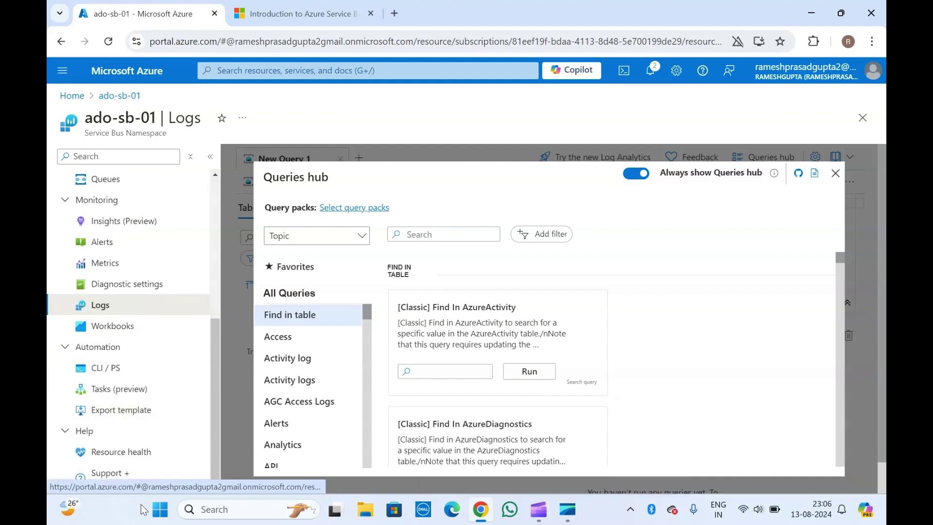
scroll(121, 410, up, 5)
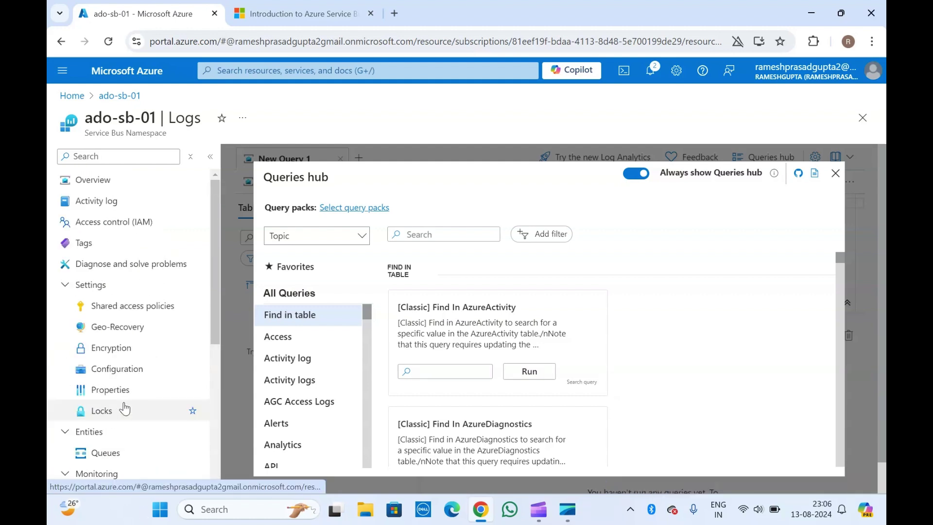
Step: Go back to the namespace overview and reopen the queue named queue from the namespace's queue list
click(115, 189)
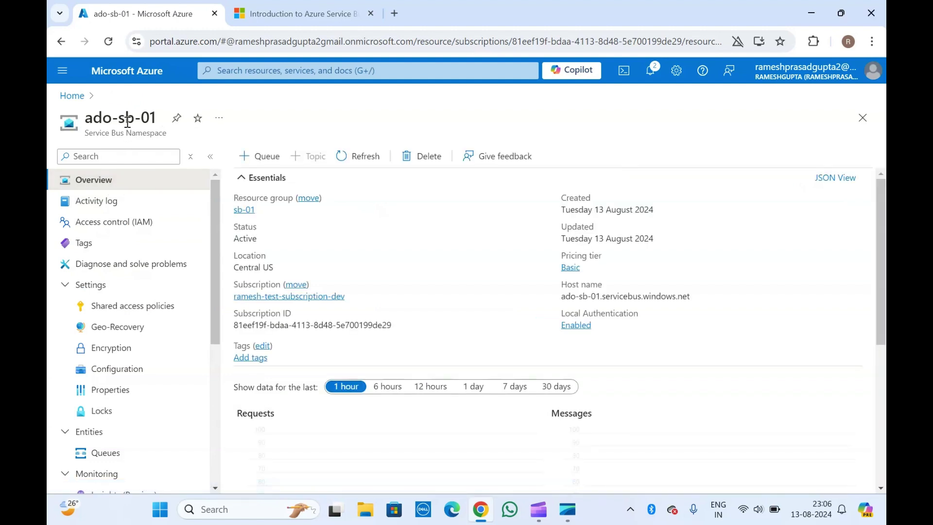
scroll(150, 365, down, 3)
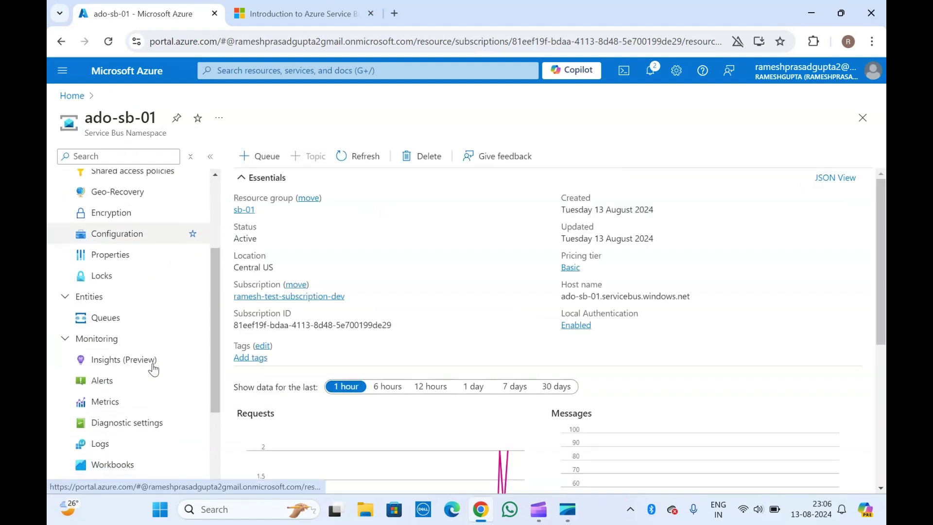
click(111, 315)
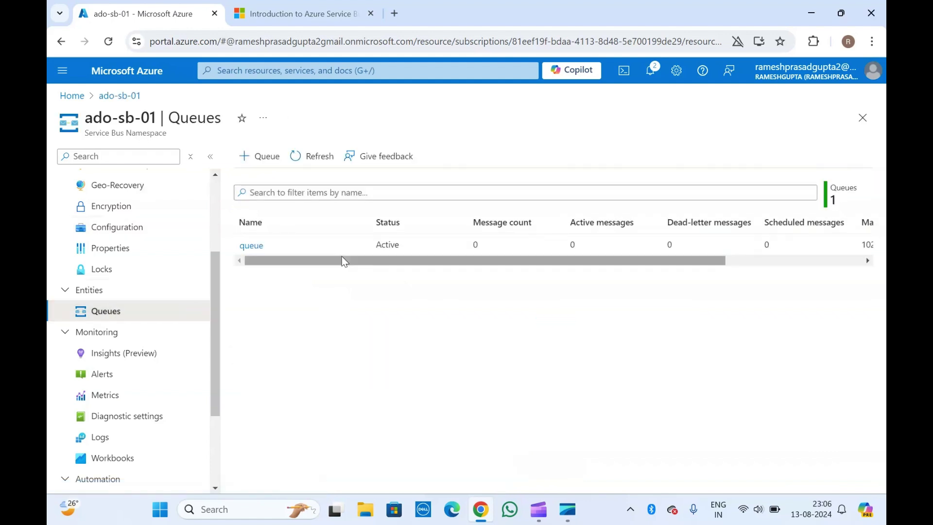
click(261, 245)
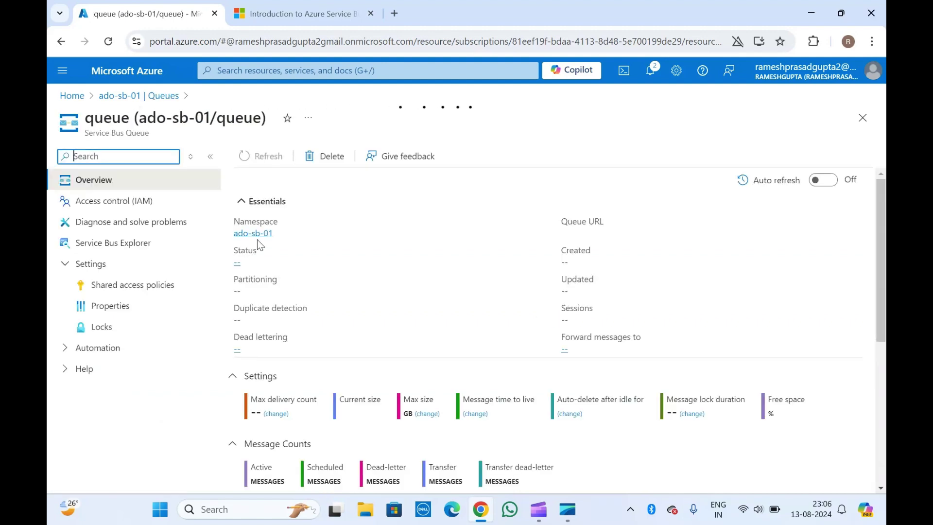
Step: Return to the ado-sb-01 namespace overview and look across all the columns of its queue list
click(169, 98)
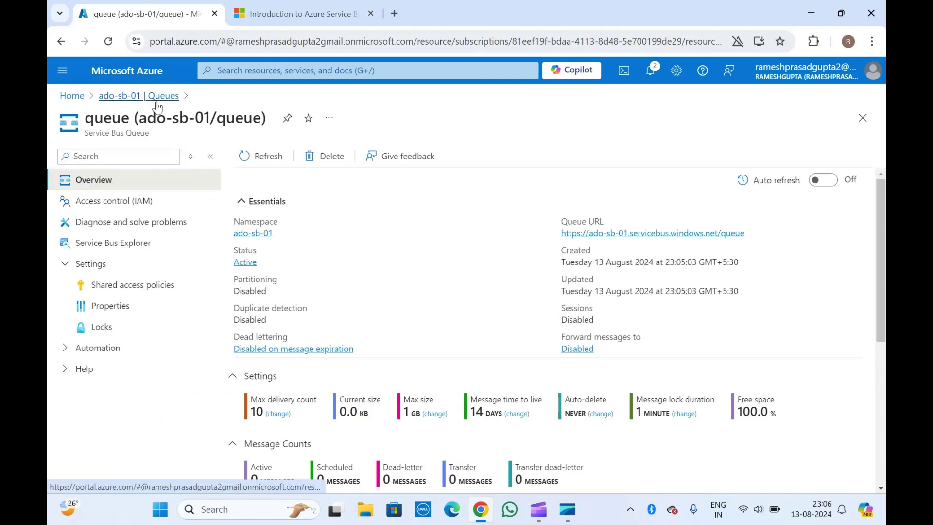
scroll(135, 203, up, 3)
click(104, 181)
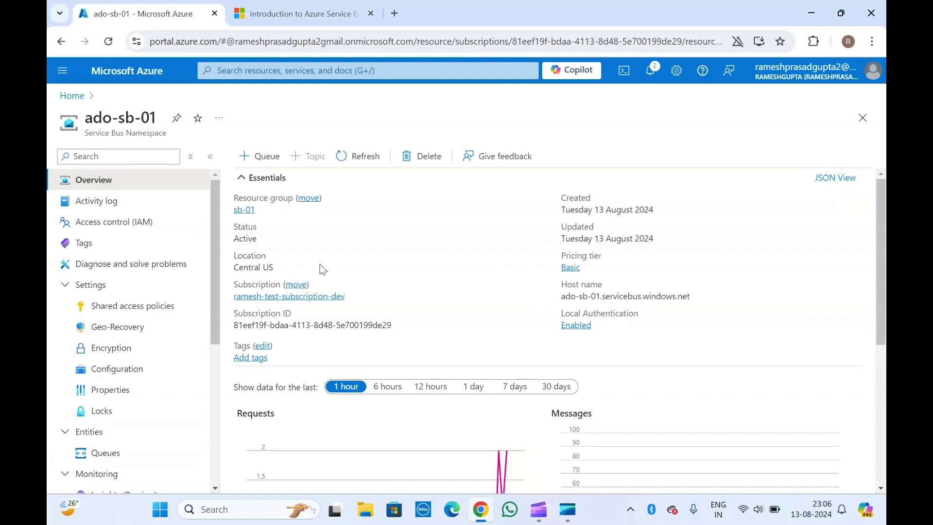
scroll(320, 263, down, 5)
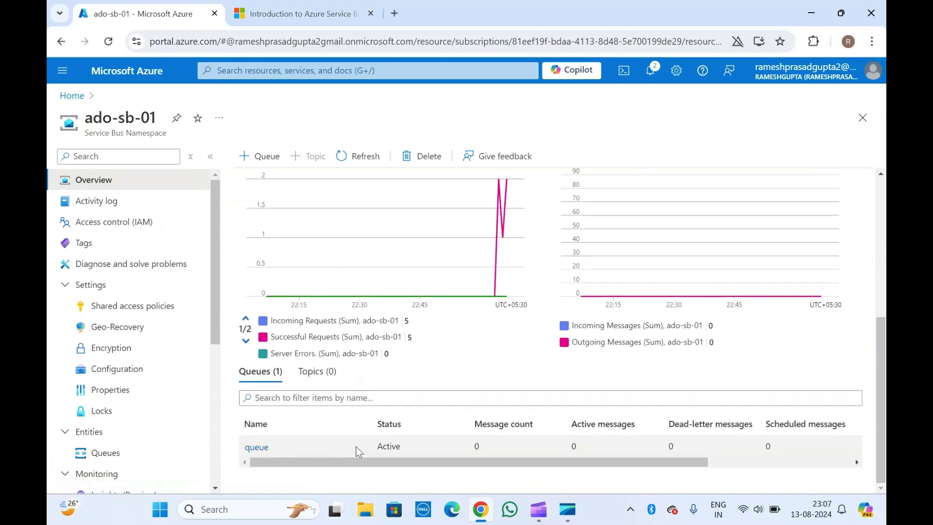
scroll(355, 448, right, 3)
scroll(358, 451, left, 4)
Step: Switch the namespace's entity list from queues to topics and look over the overview's details and charts
click(329, 382)
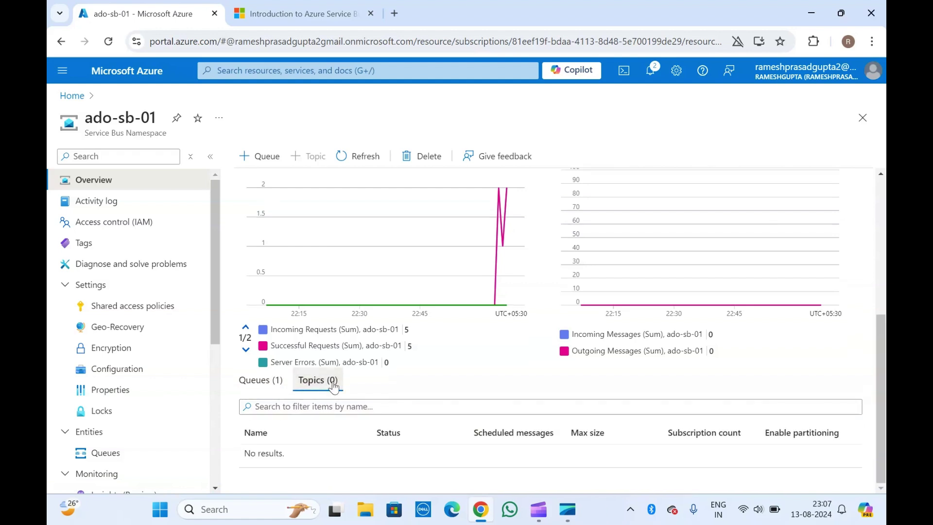
scroll(381, 441, up, 5)
scroll(380, 441, down, 5)
scroll(380, 442, up, 5)
scroll(380, 441, down, 5)
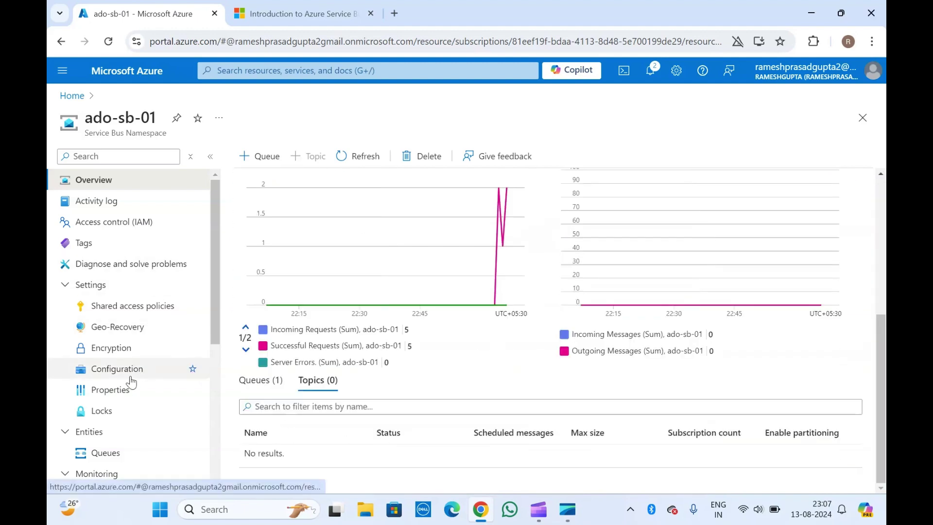
Step: Open the namespace's Configuration page briefly and return to the ado-sb-01 overview
click(129, 377)
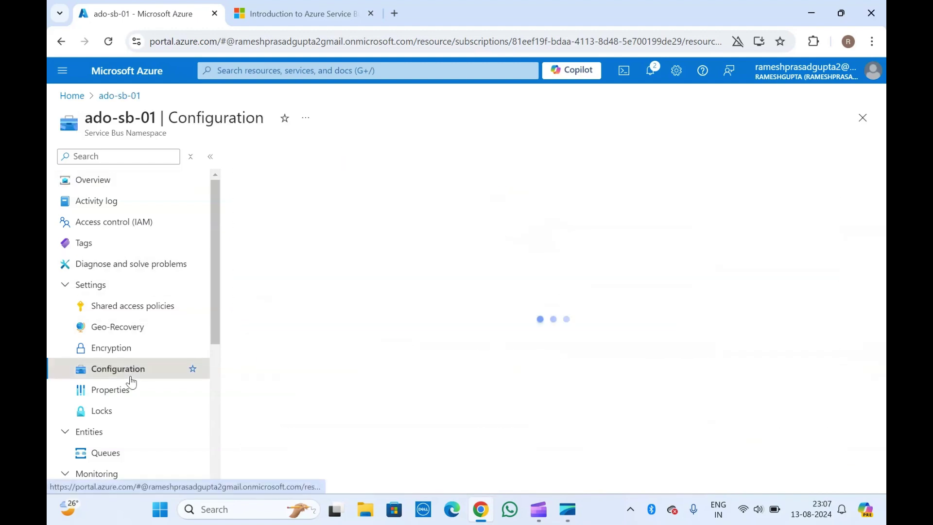
click(103, 180)
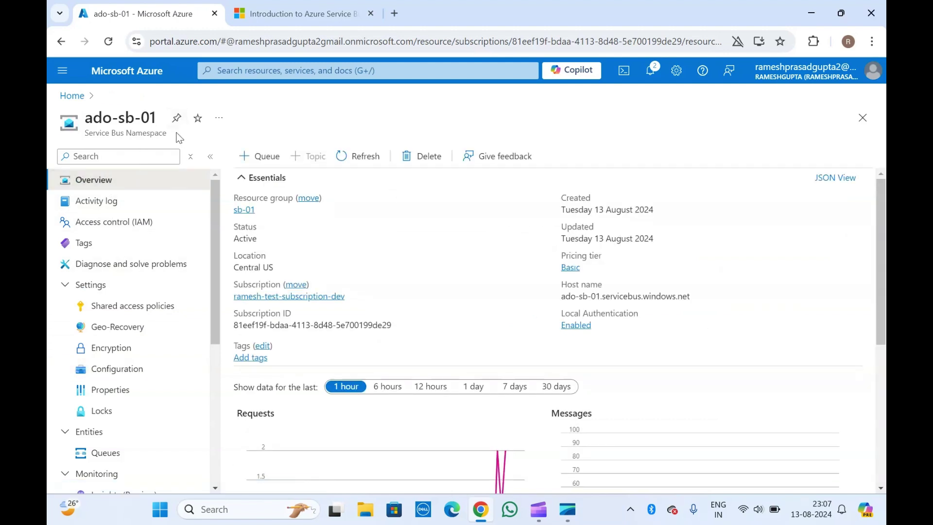
double_click(118, 111)
triple_click(118, 111)
click(118, 112)
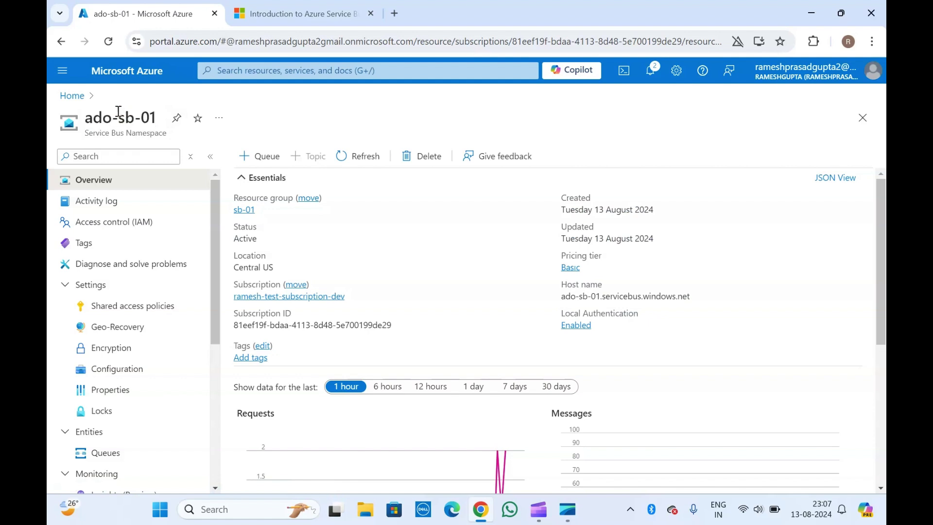